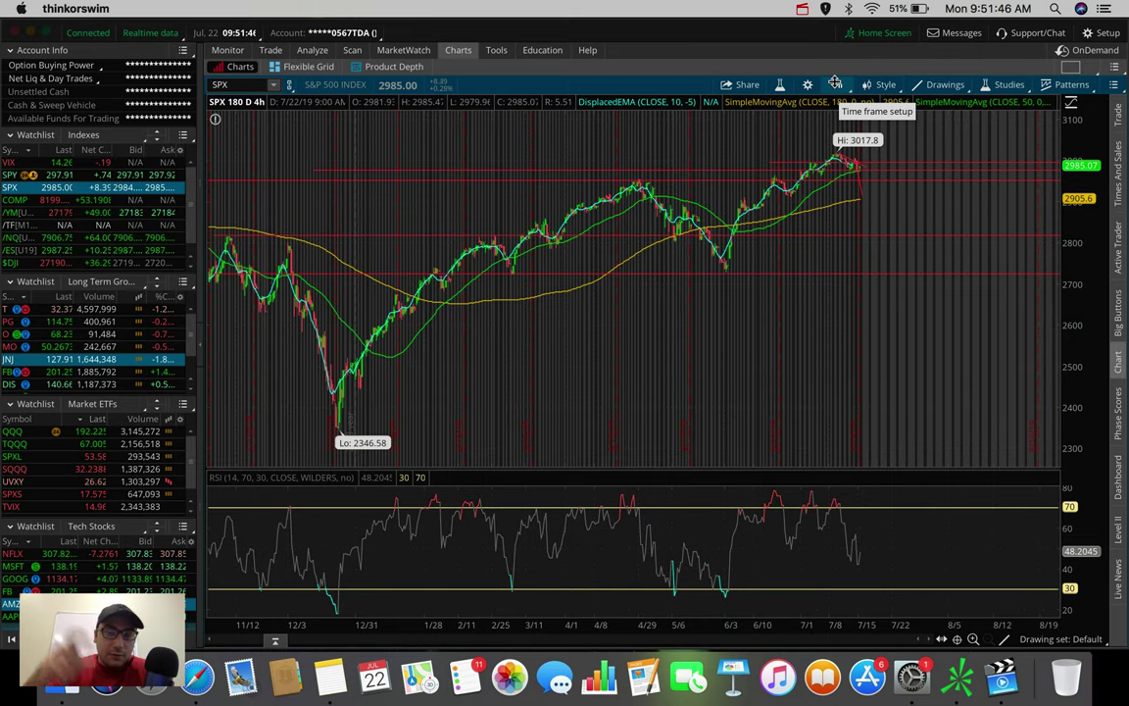
Switch the SPX chart to one day of 1-minute bars (1 D : 1m).
click(835, 83)
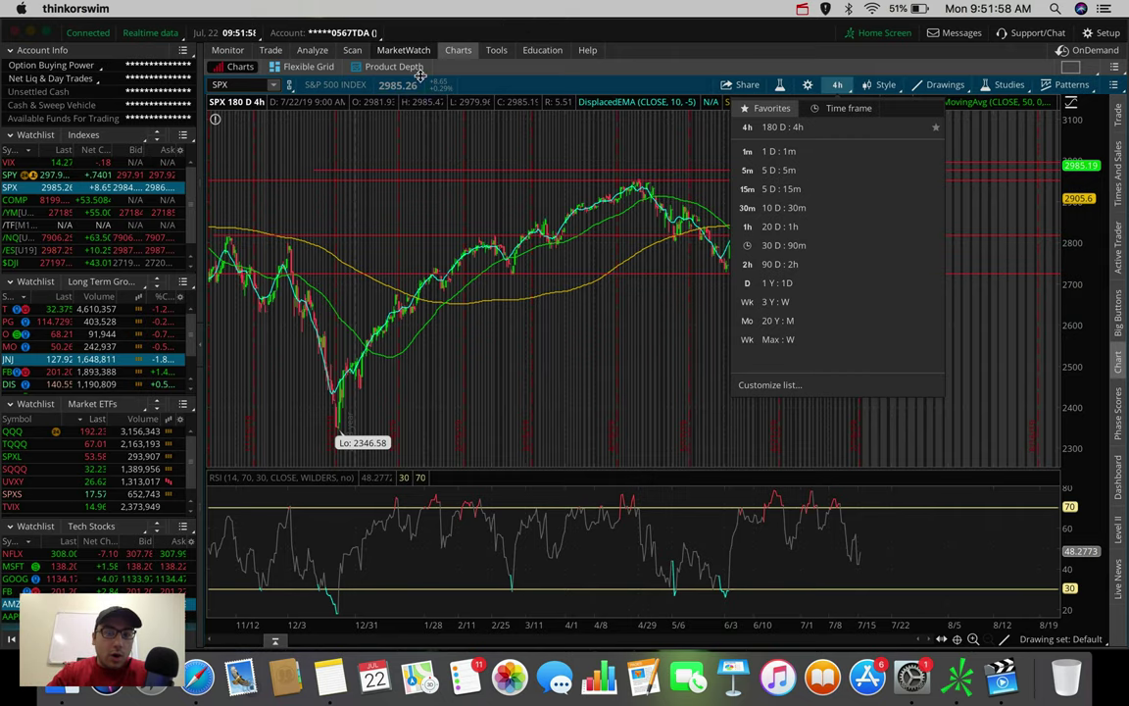
click(457, 50)
click(835, 84)
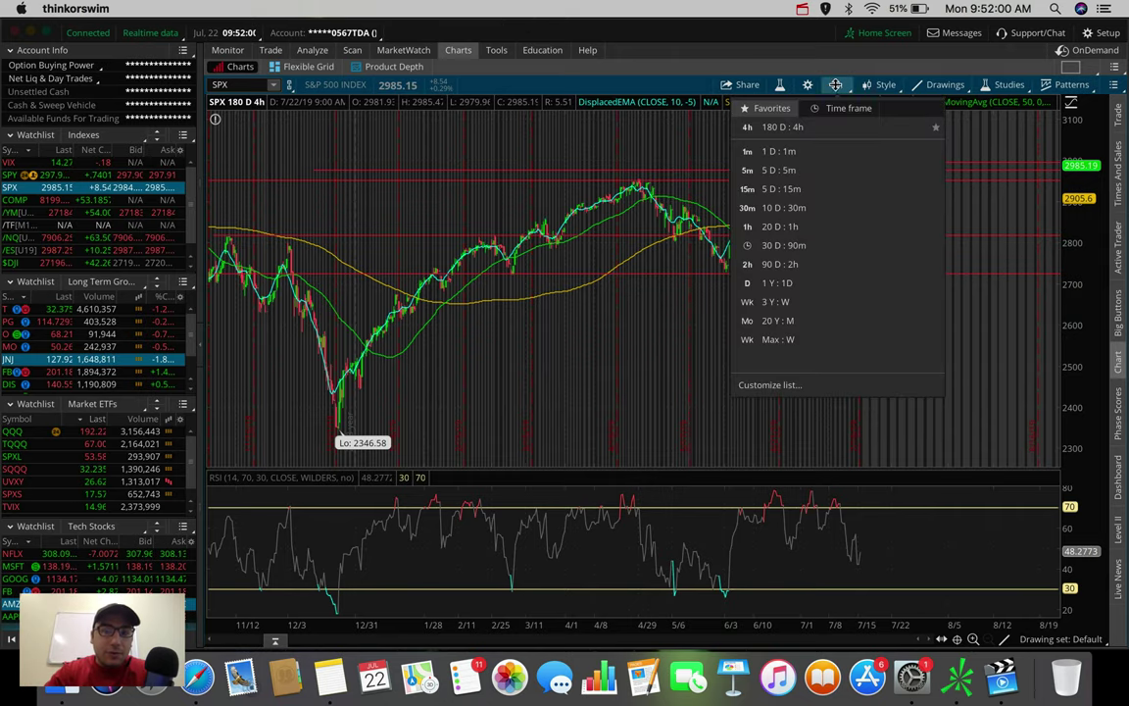
click(812, 151)
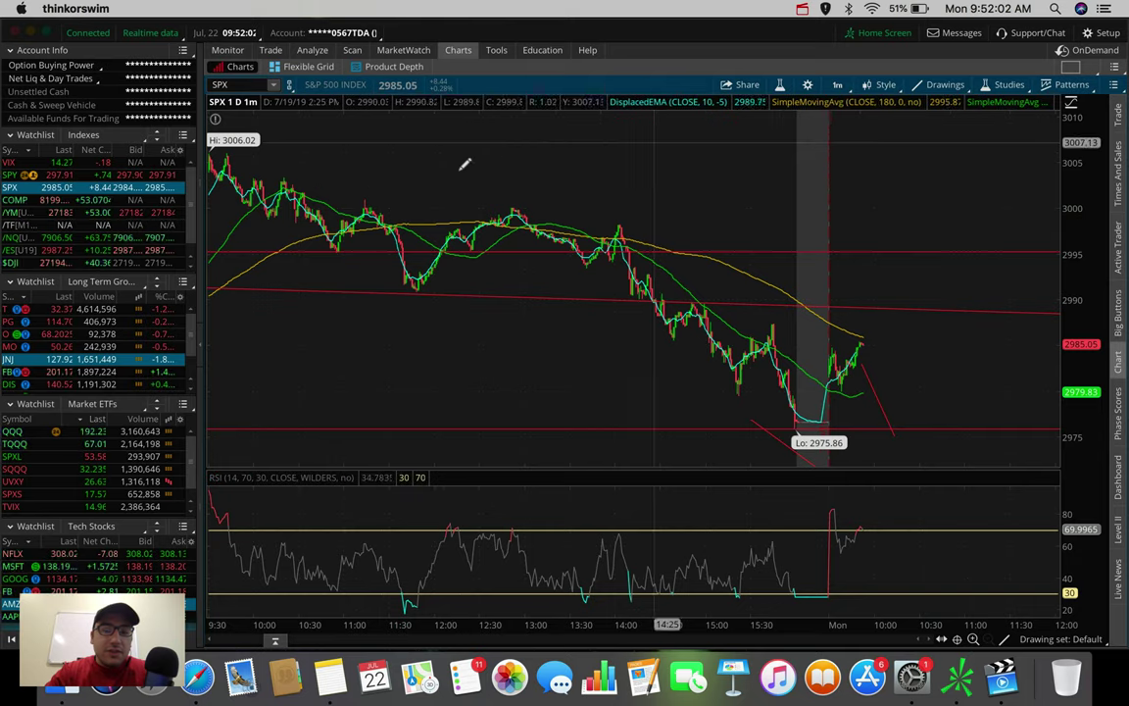
click(842, 86)
click(842, 87)
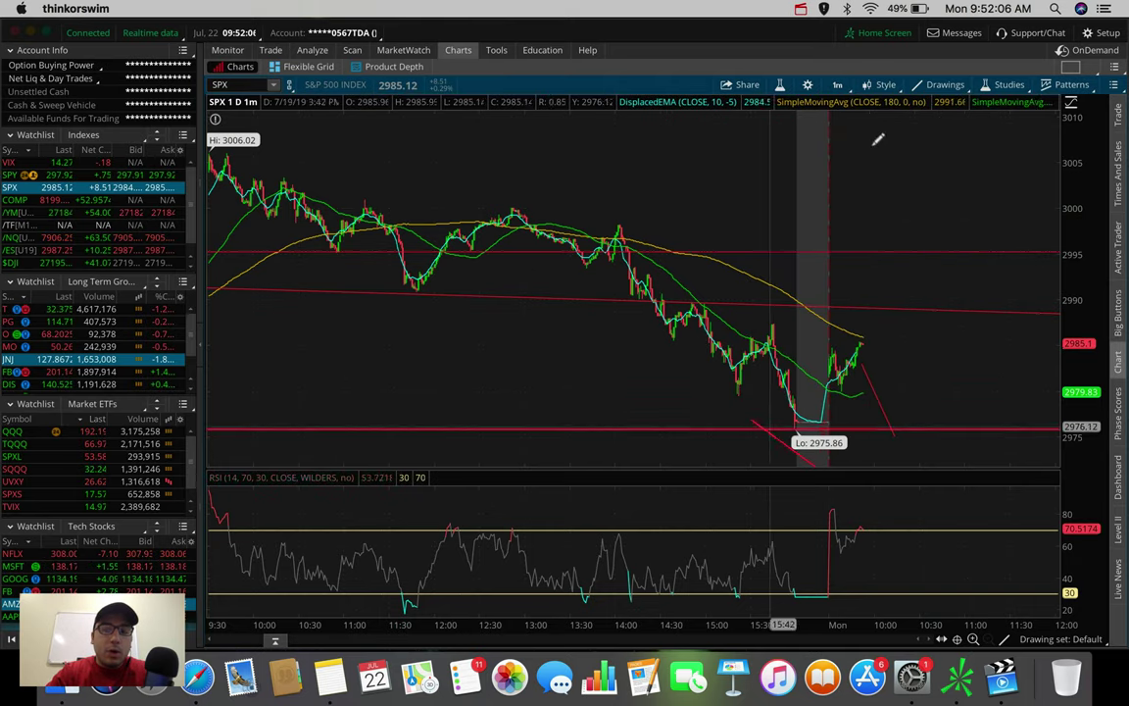
Return SPX to 180 D : 4h and zoom in on the chart.
click(835, 88)
click(780, 264)
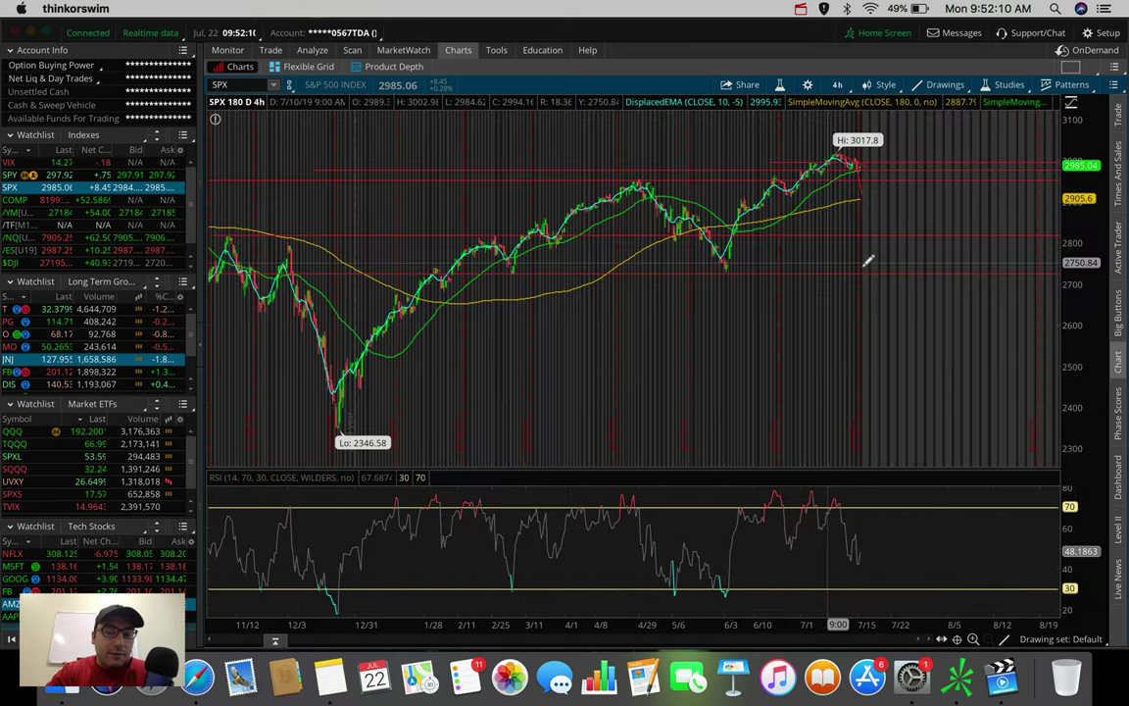
scroll(857, 171, up, 3)
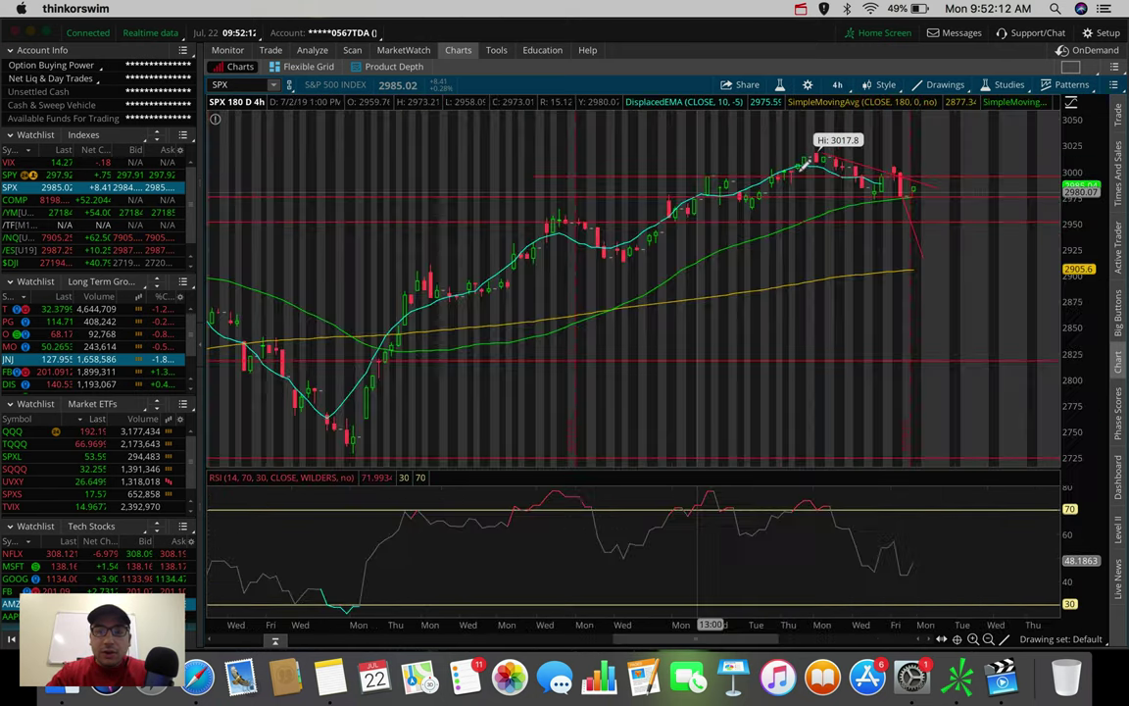
mouse_move(663, 190)
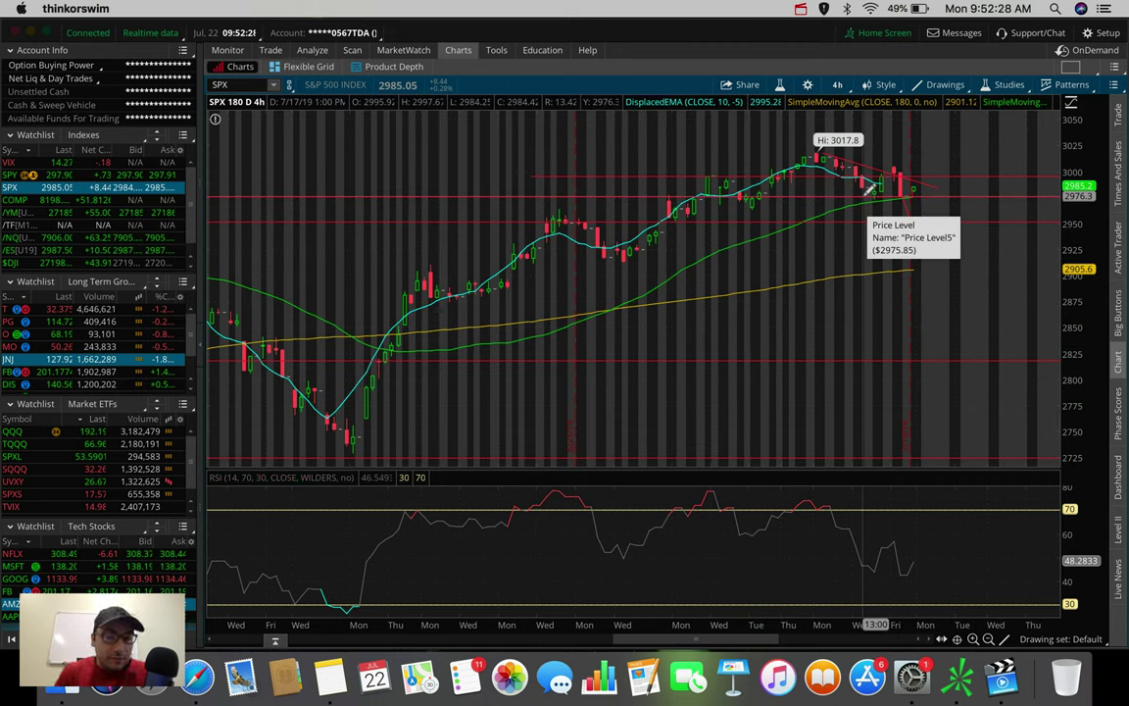
Switch SPX back to 1 D : 1m to show the morning drop to 2975.86.
click(835, 84)
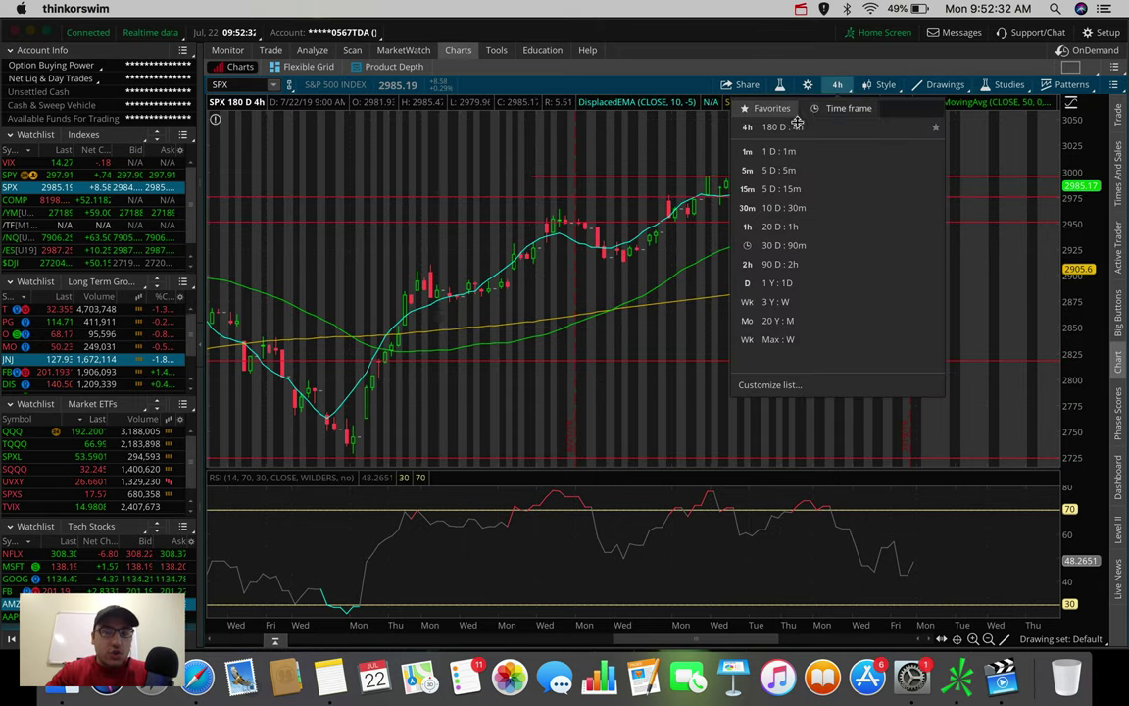
click(783, 153)
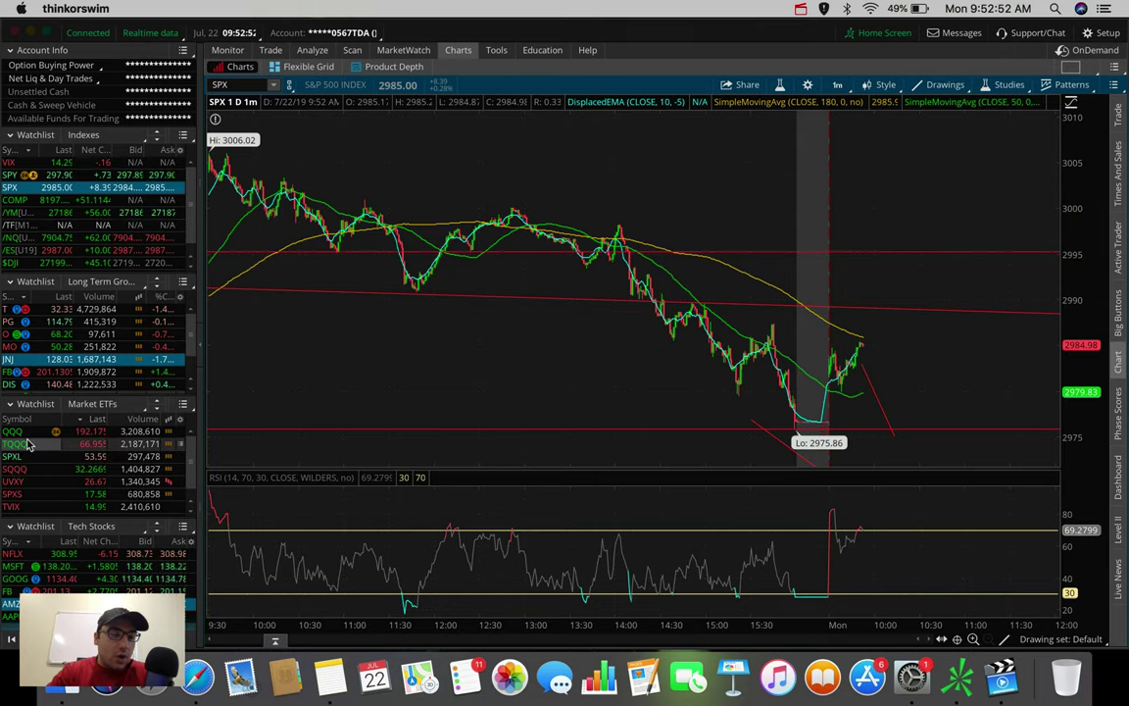
scroll(29, 444, down, 1)
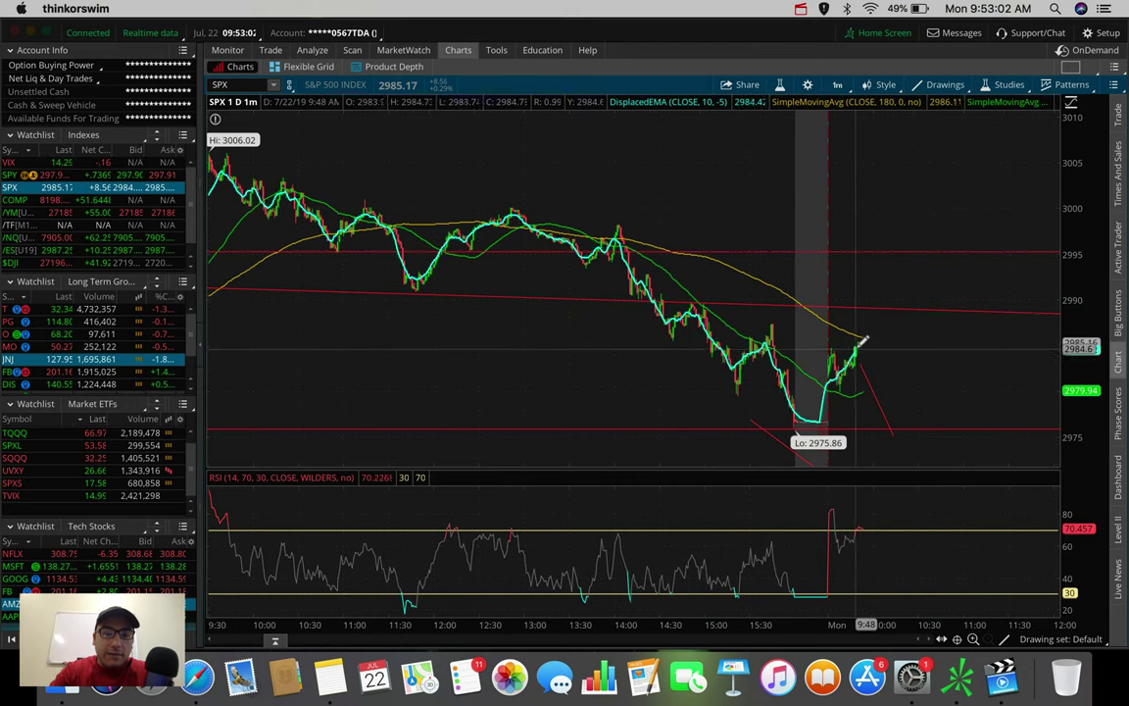
Set SPX to 10 D : 30m and remove the steep red downward trendline.
click(837, 84)
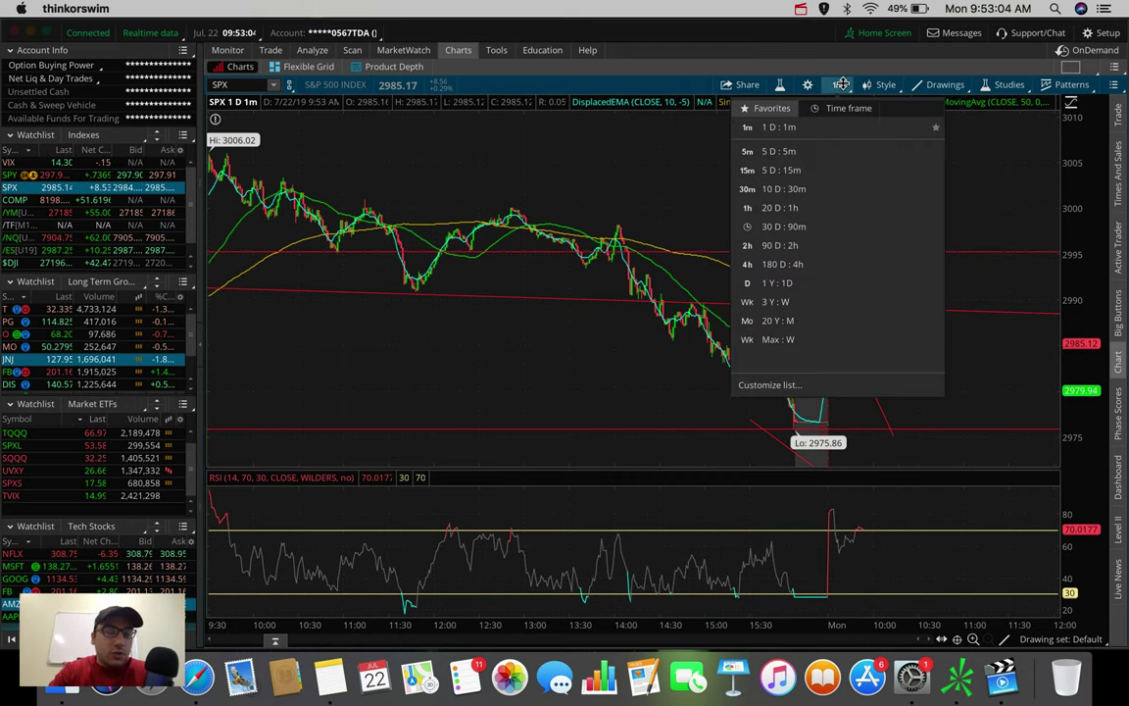
click(825, 181)
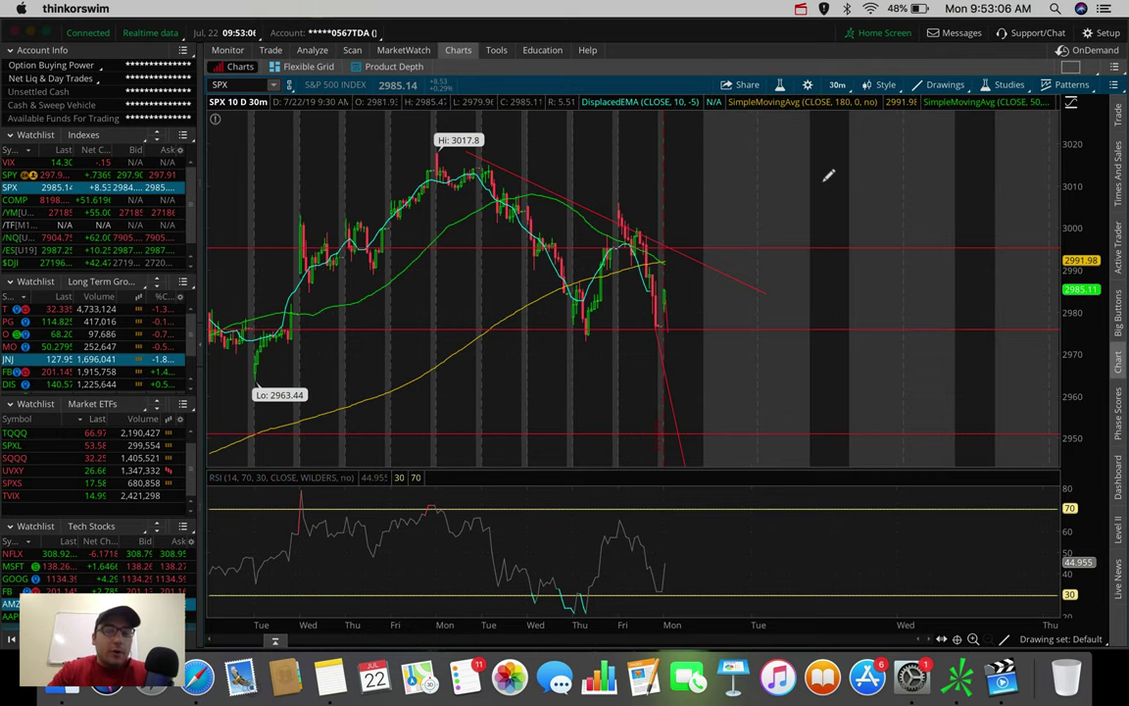
right_click(670, 365)
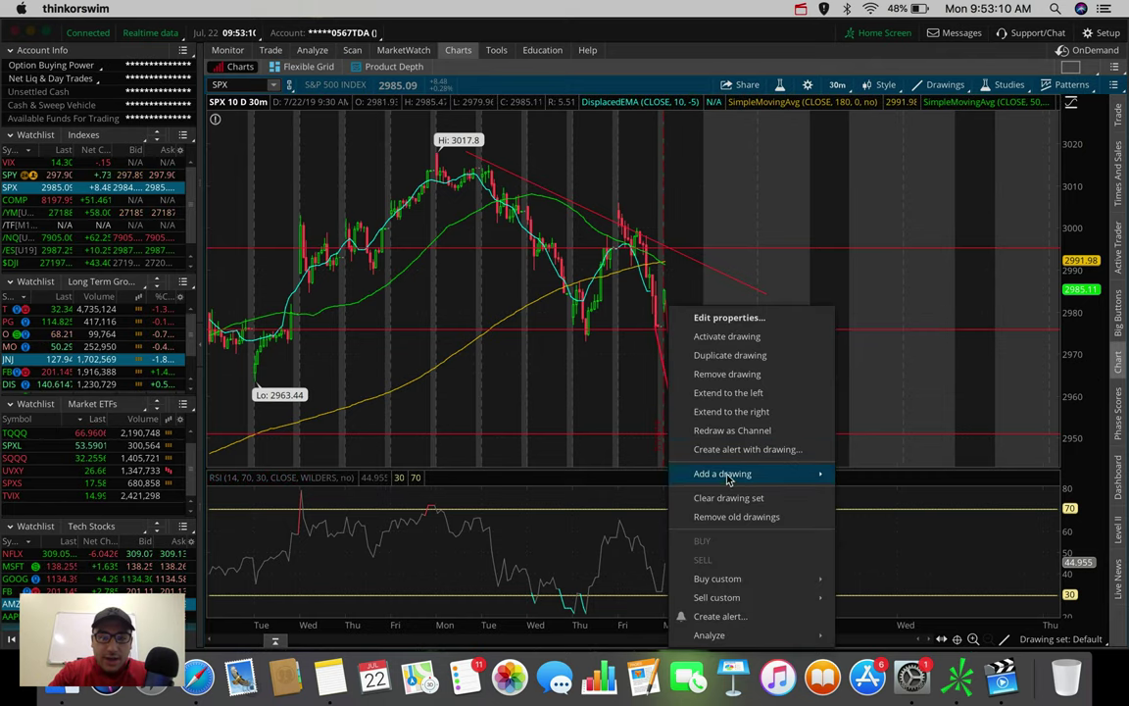
click(721, 374)
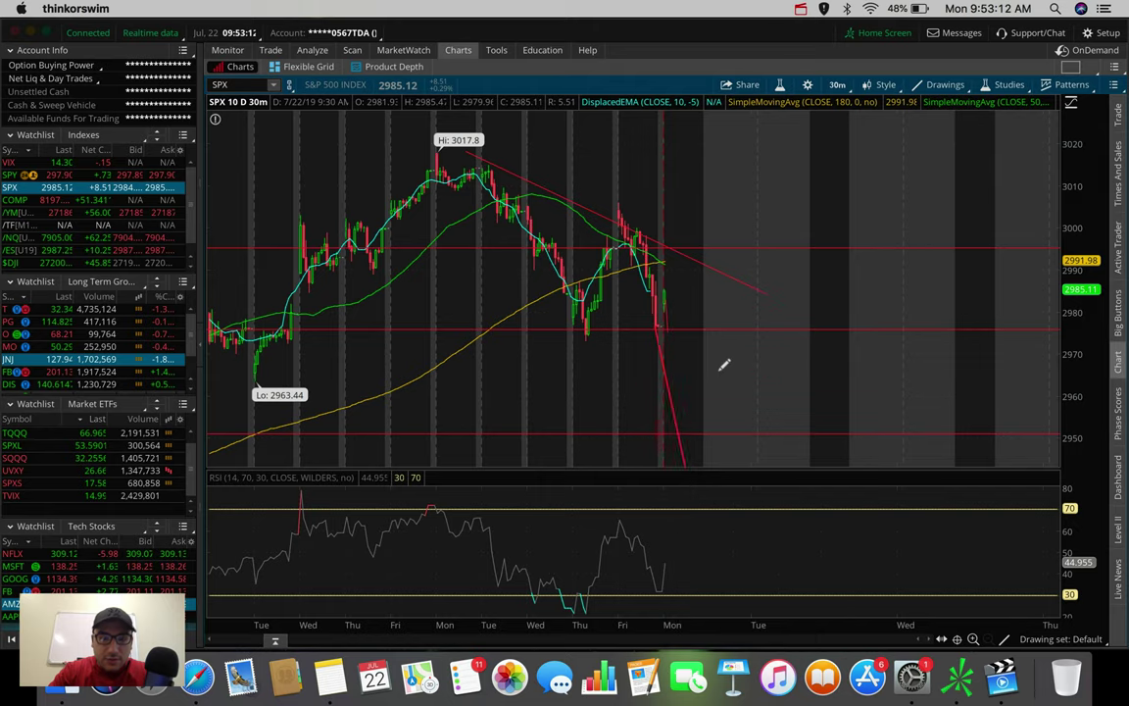
Remove another stray drawing and measure the move from the moving average.
right_click(667, 323)
click(731, 375)
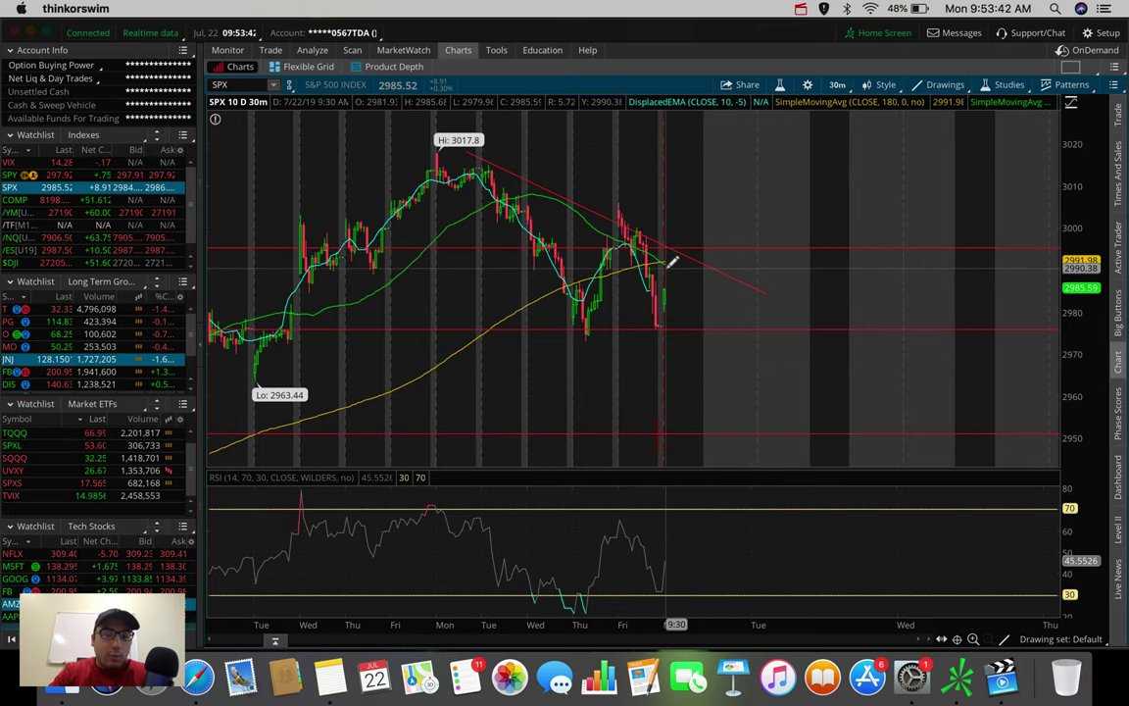
mouse_move(667, 262)
mouse_down()
mouse_move(715, 141)
mouse_move(685, 240)
mouse_move(710, 214)
mouse_move(712, 241)
mouse_move(667, 270)
mouse_up()
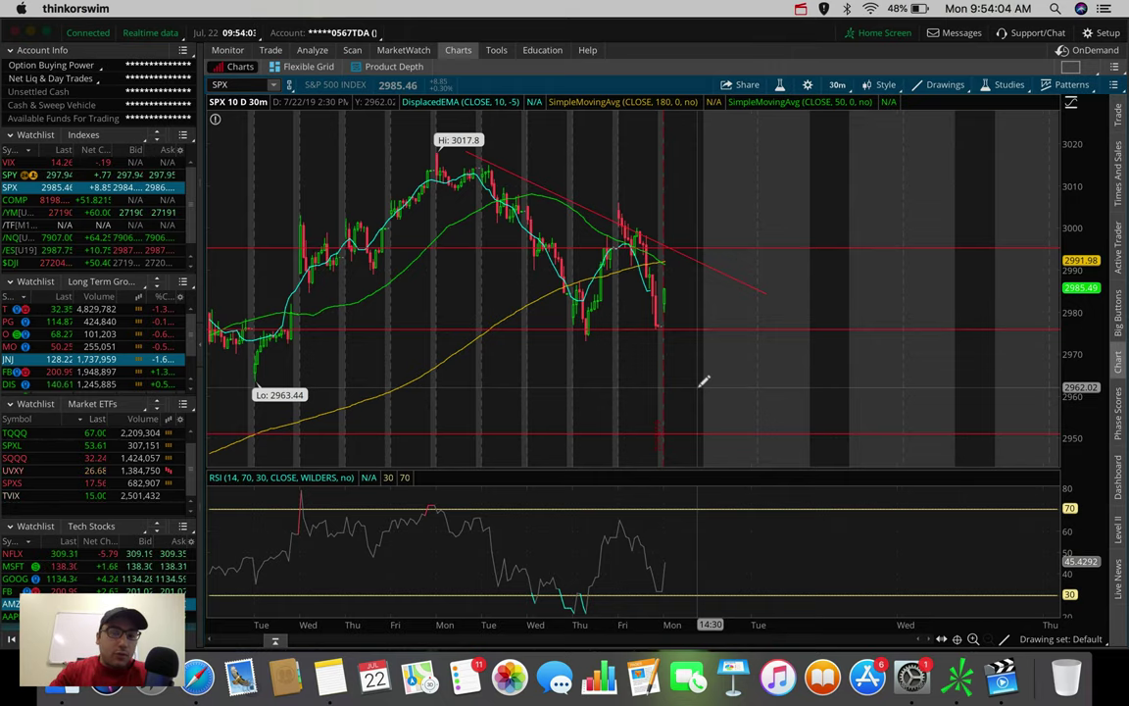
Put SPX back on 180 D : 4h, showing the 3017.8 high and 2346.58 low.
click(836, 84)
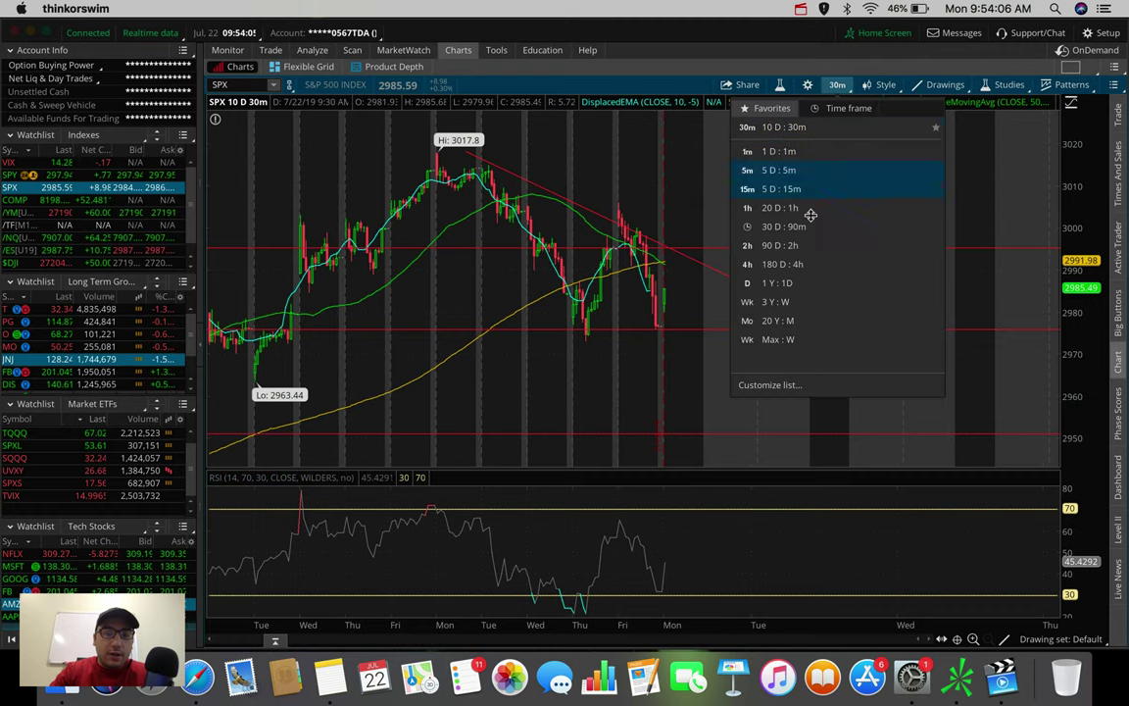
click(779, 264)
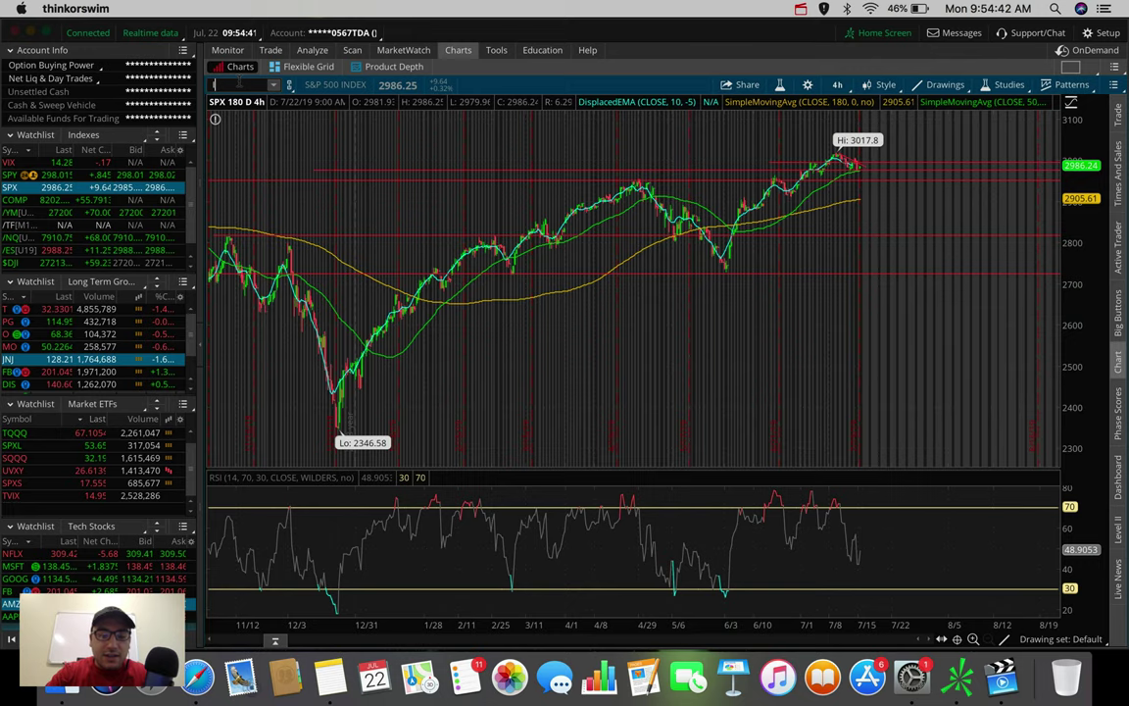
Load INTC, then zoom in and back out to its full 180-day range.
key(Return)
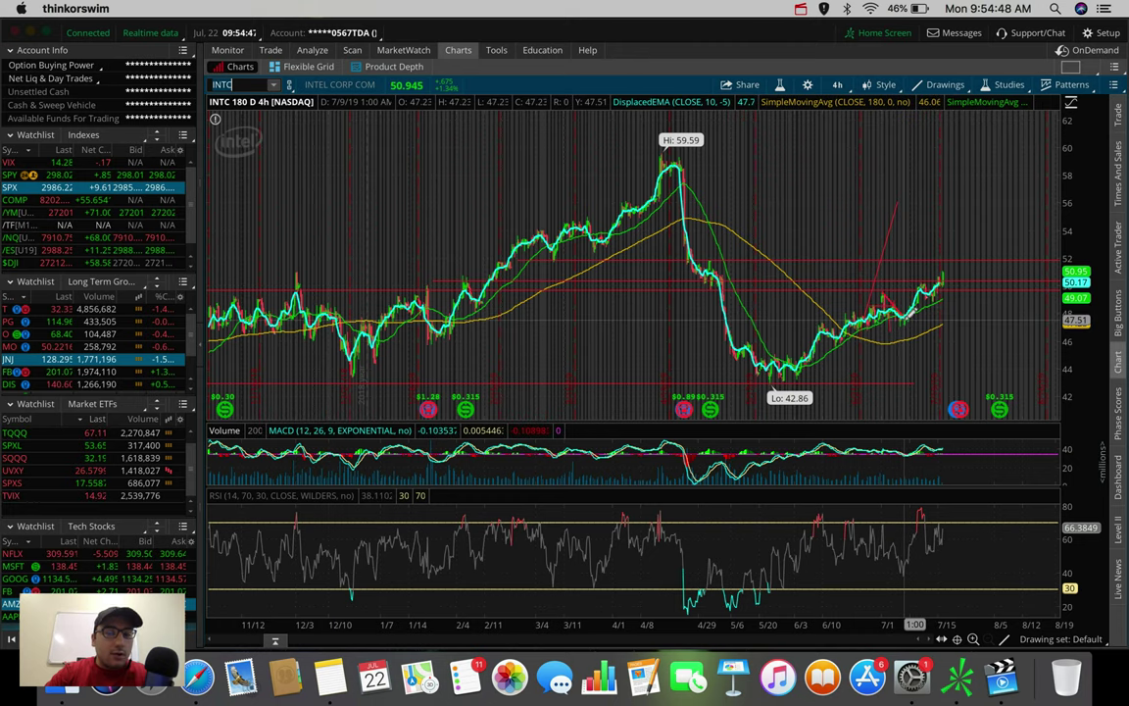
scroll(794, 328, up, 3)
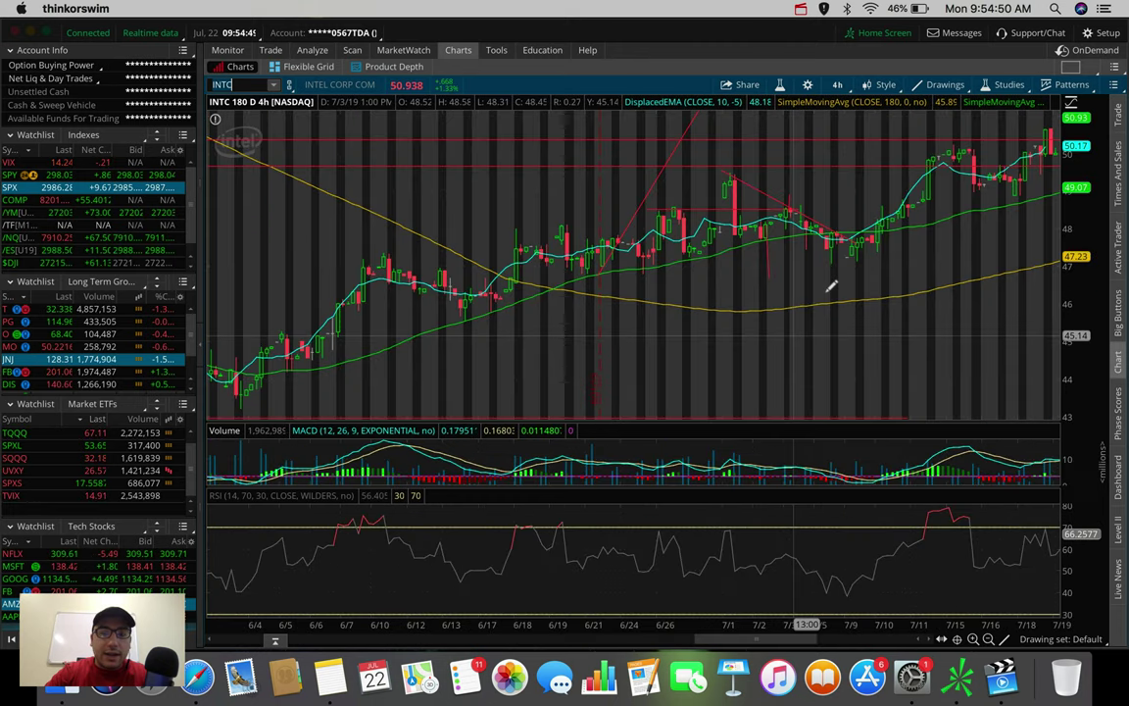
scroll(870, 279, down, 3)
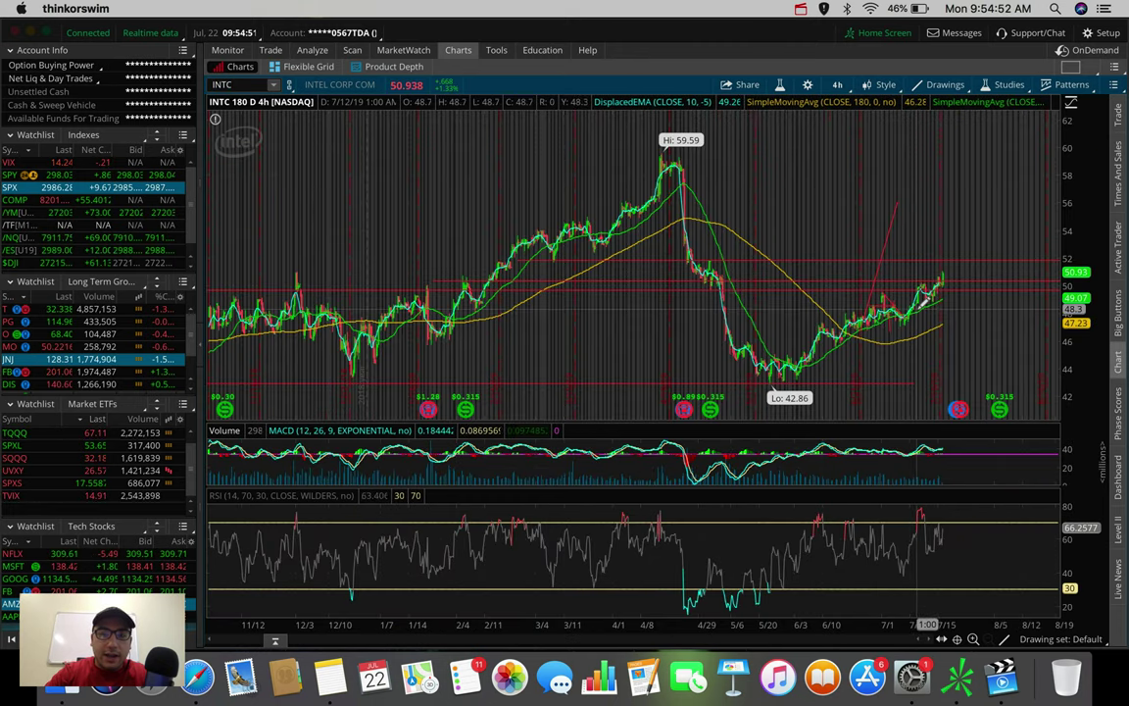
drag(917, 304, 862, 304)
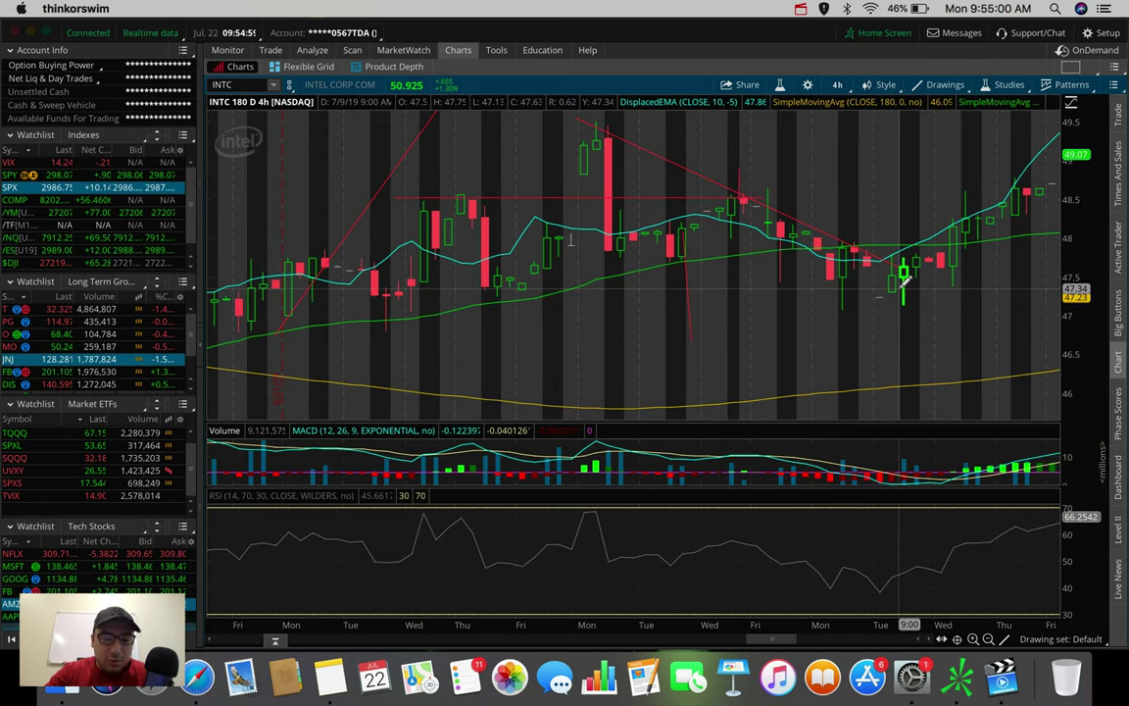
drag(908, 272, 937, 335)
scroll(937, 335, down, 10)
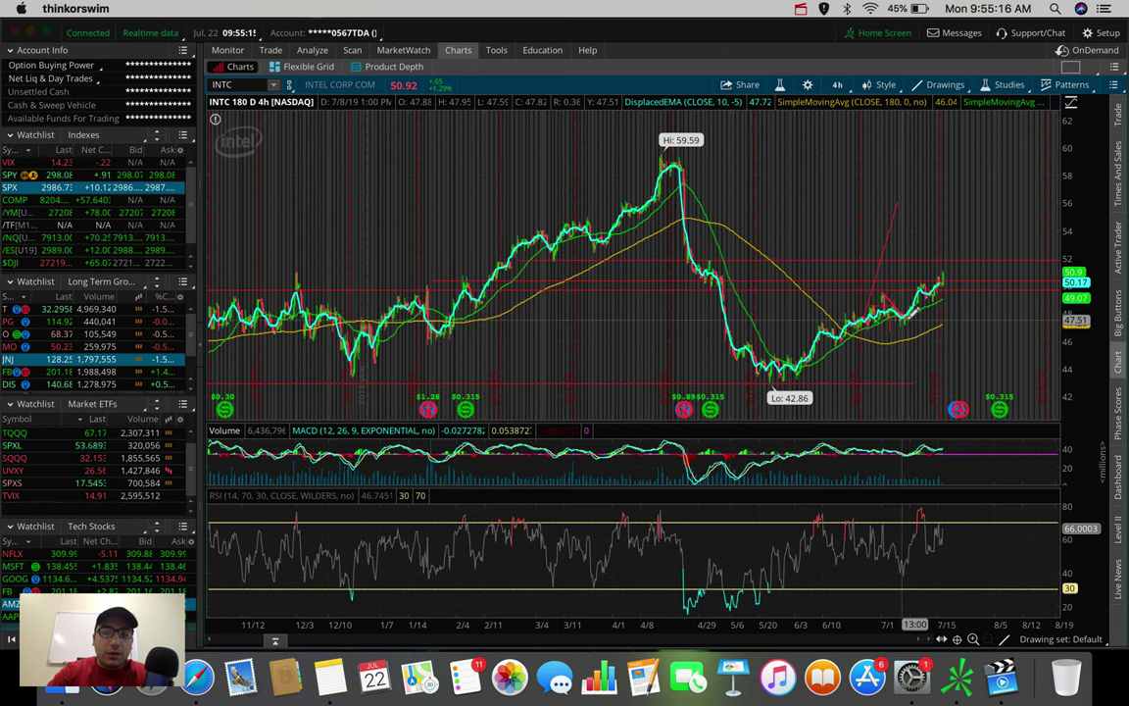
Draw a rising red trendline from the 42.86 low beneath the recent INTC candles.
click(782, 379)
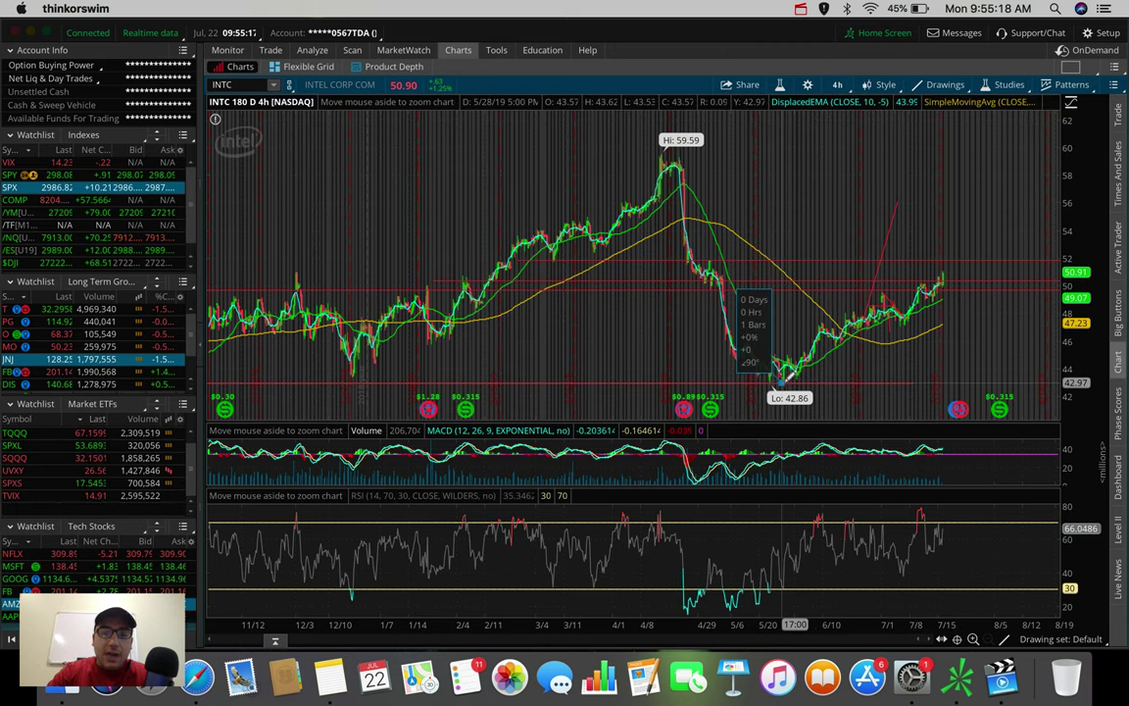
click(976, 287)
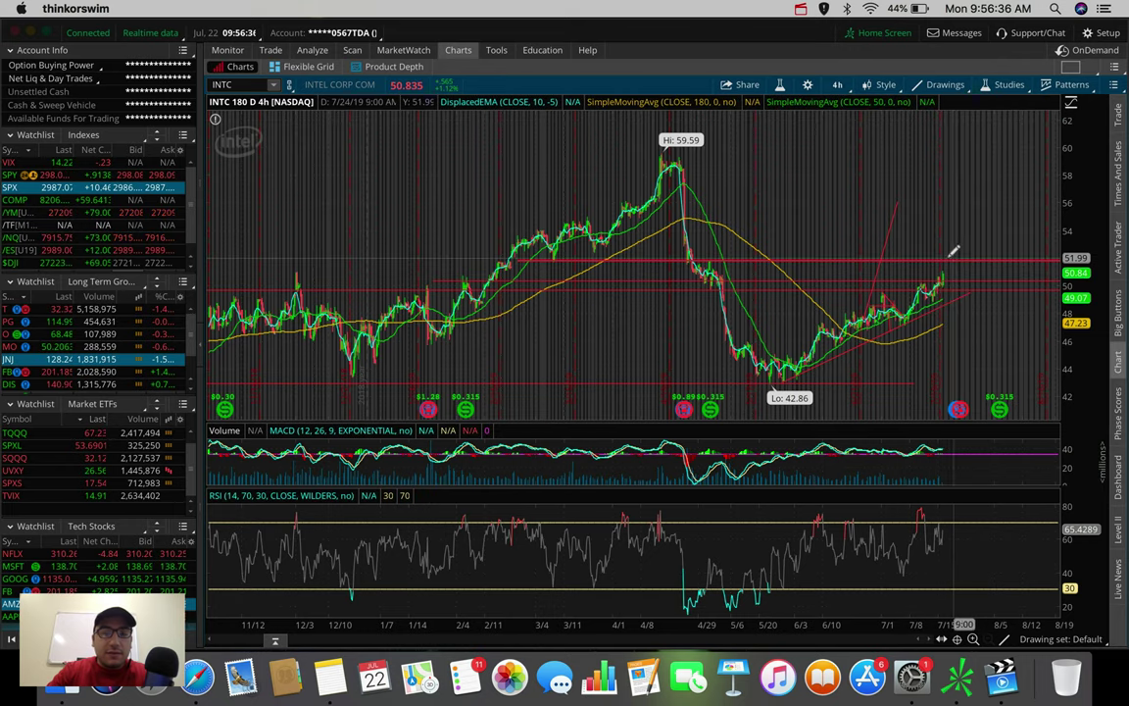
Place a Price Level drawing at about 51.84, just above INTC's latest price.
click(936, 84)
click(953, 190)
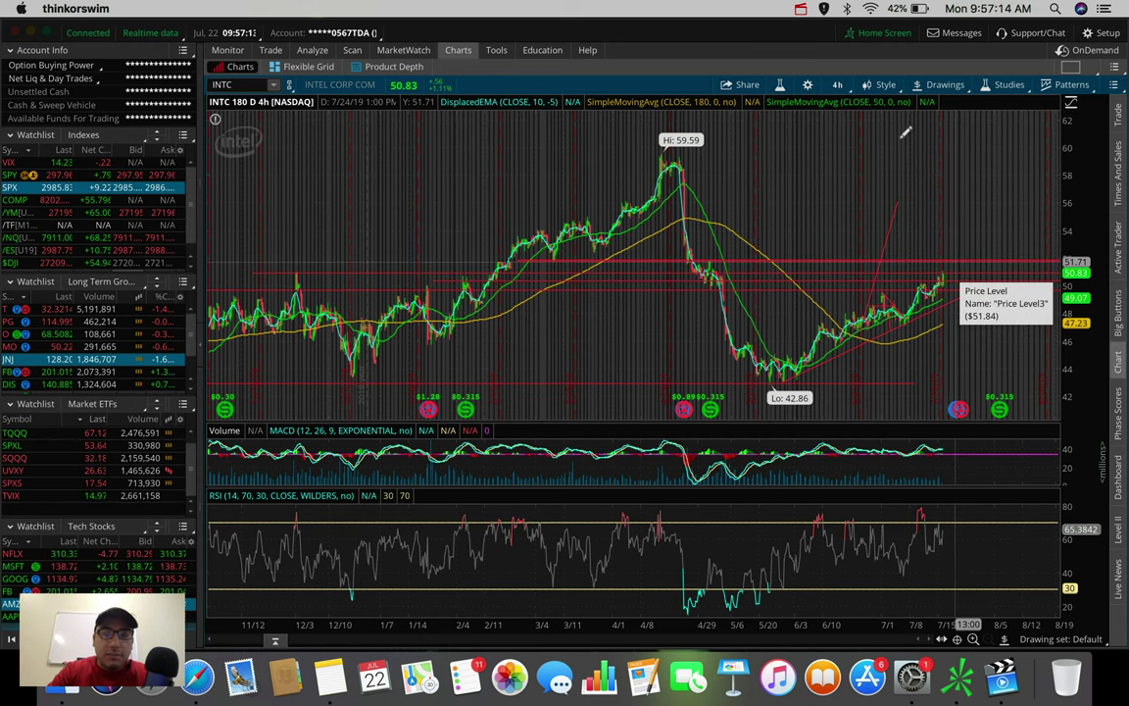
click(945, 85)
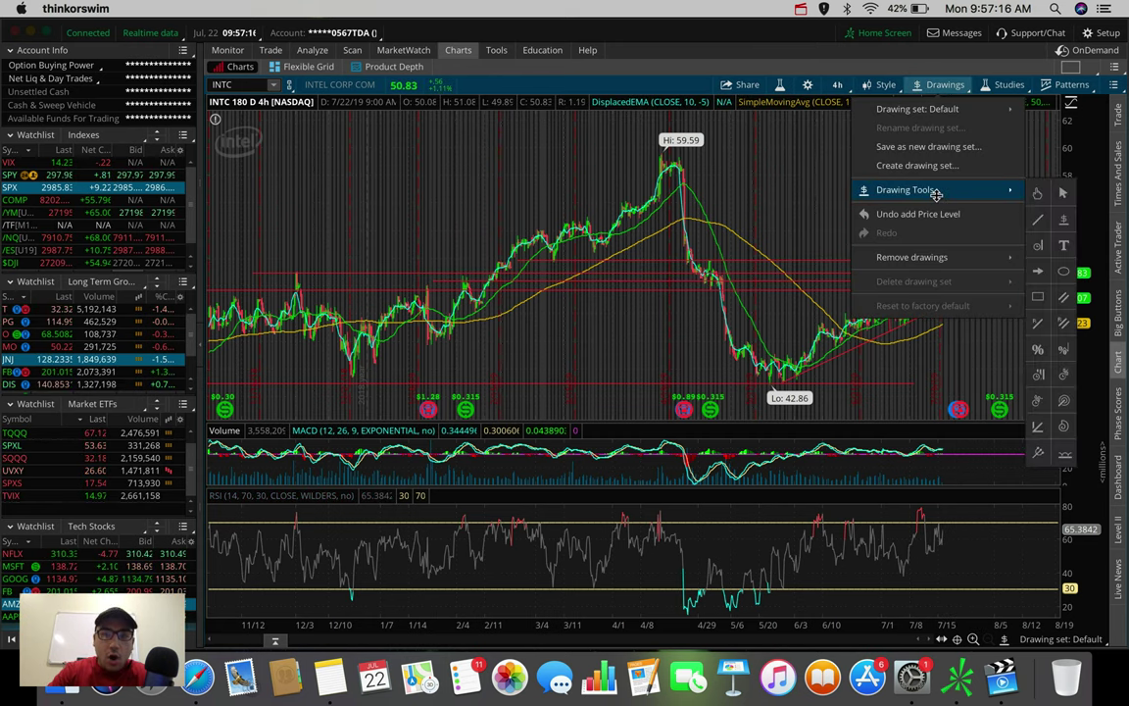
mouse_move(937, 190)
click(1043, 215)
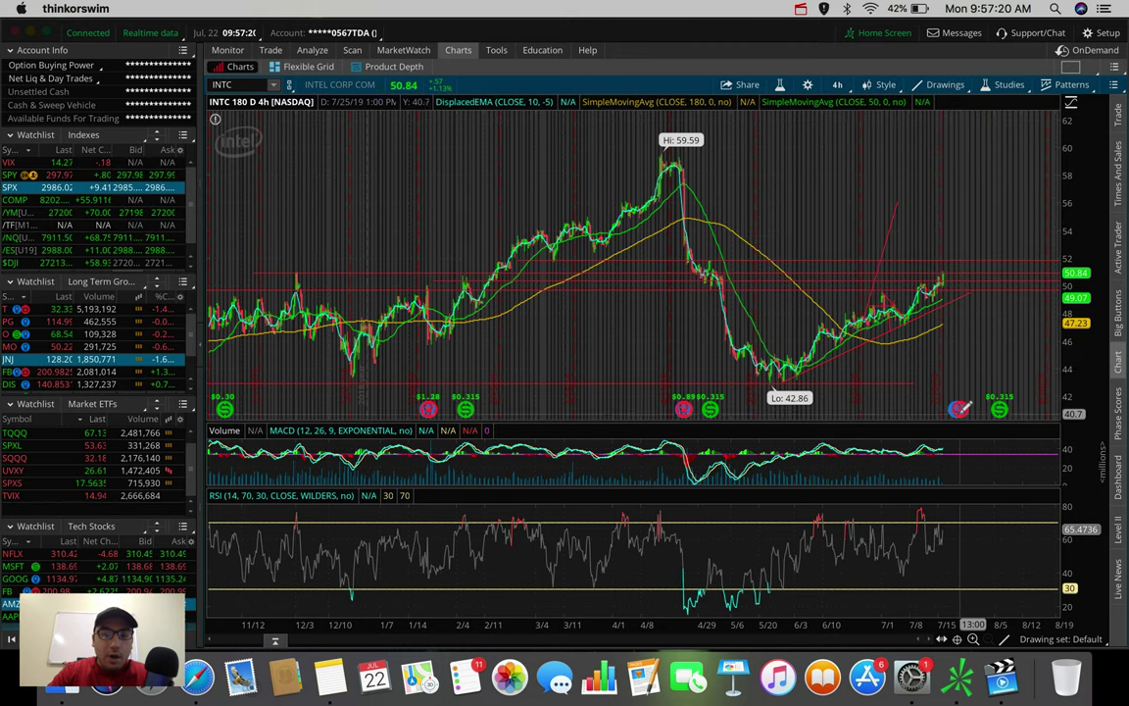
mouse_move(959, 410)
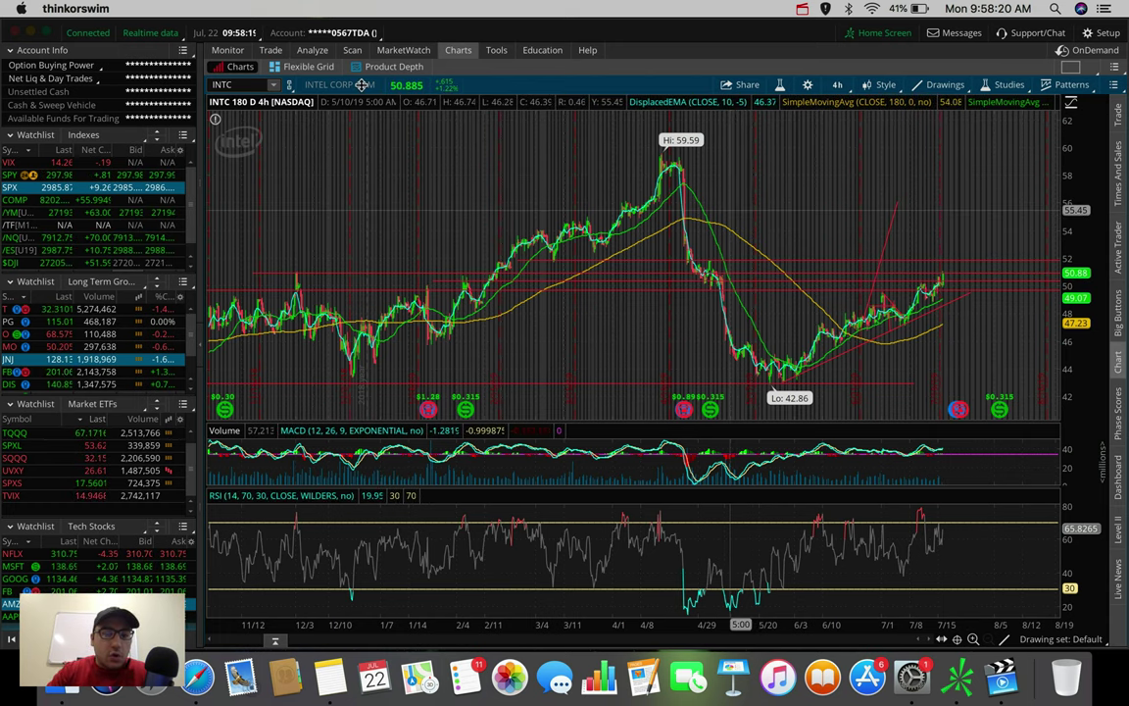
Load DPZ, trace a trendline along its July rebound, and add a 244.81 price level.
text(PZ)
key(Return)
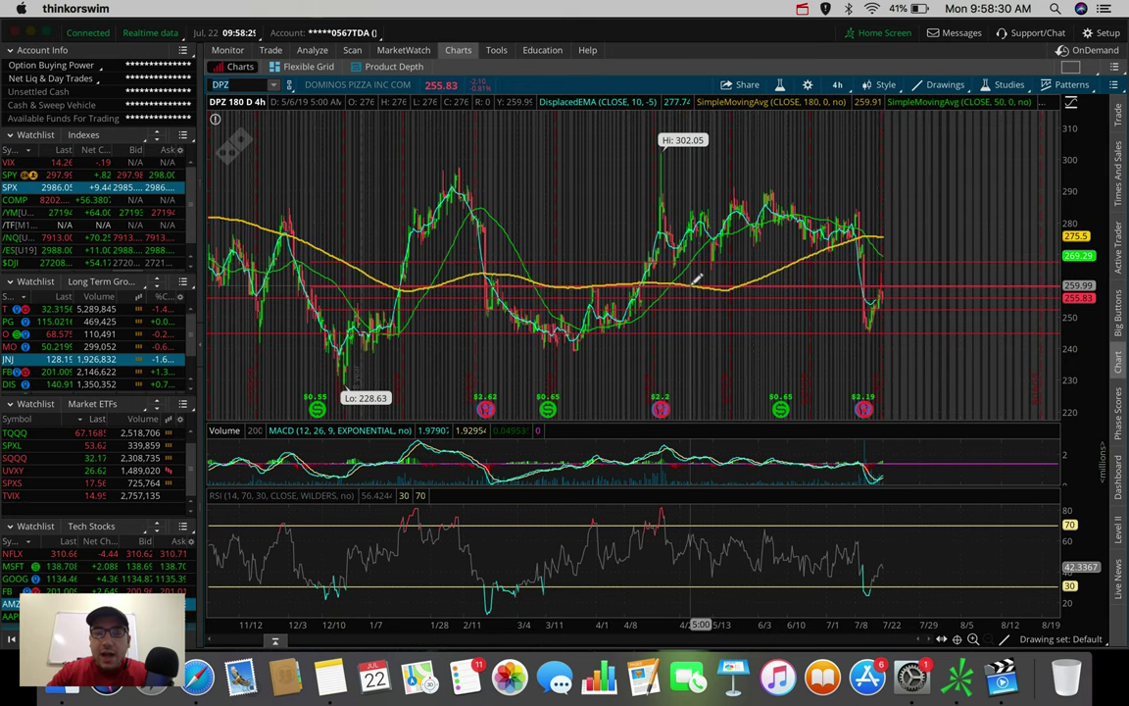
mouse_move(928, 292)
mouse_down()
mouse_move(838, 299)
mouse_move(934, 278)
mouse_up()
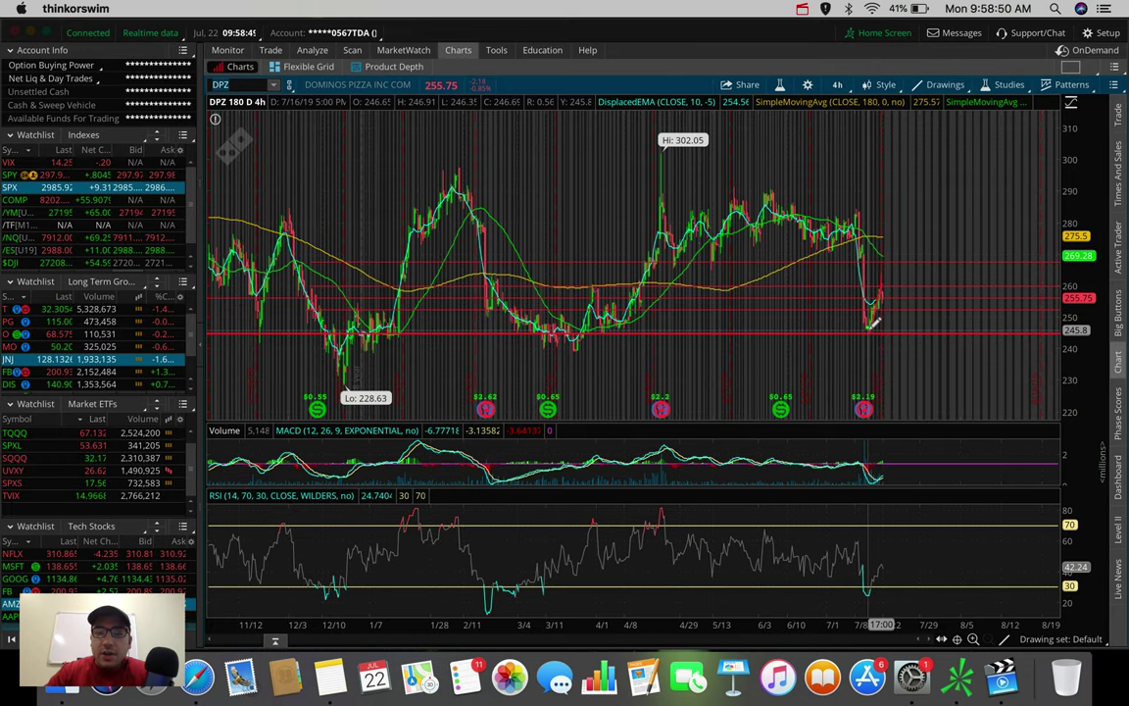
click(869, 331)
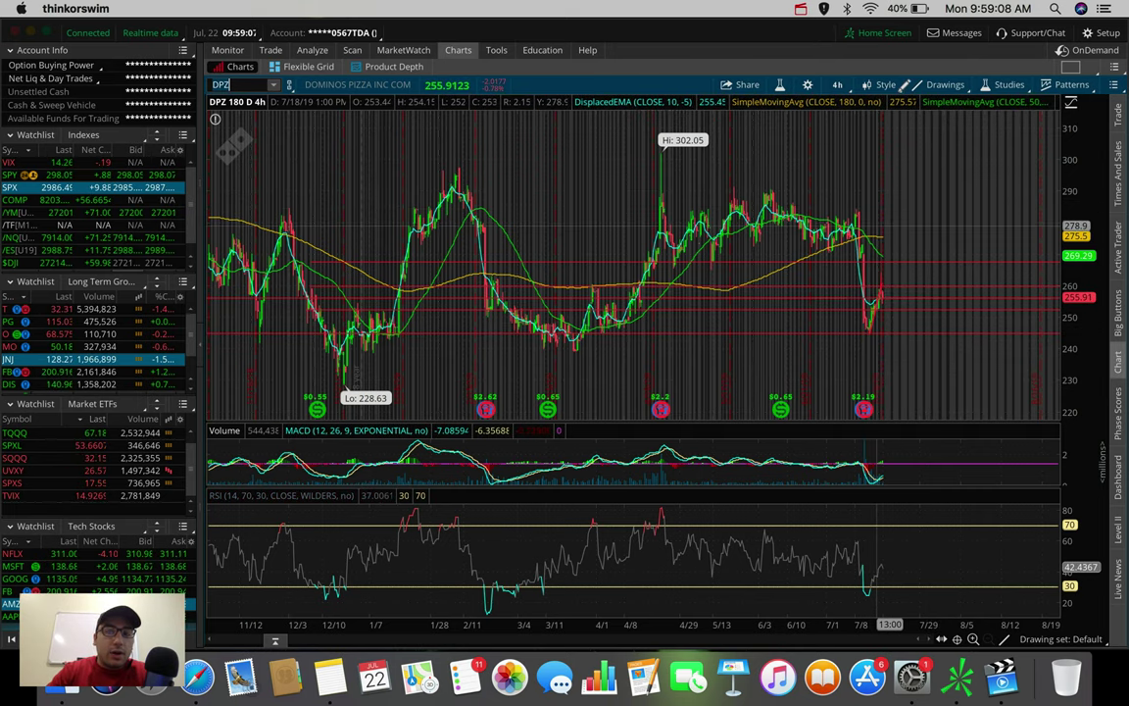
Switch DPZ to 5 D : 5m and zoom into Friday midday through Monday.
click(838, 83)
click(795, 169)
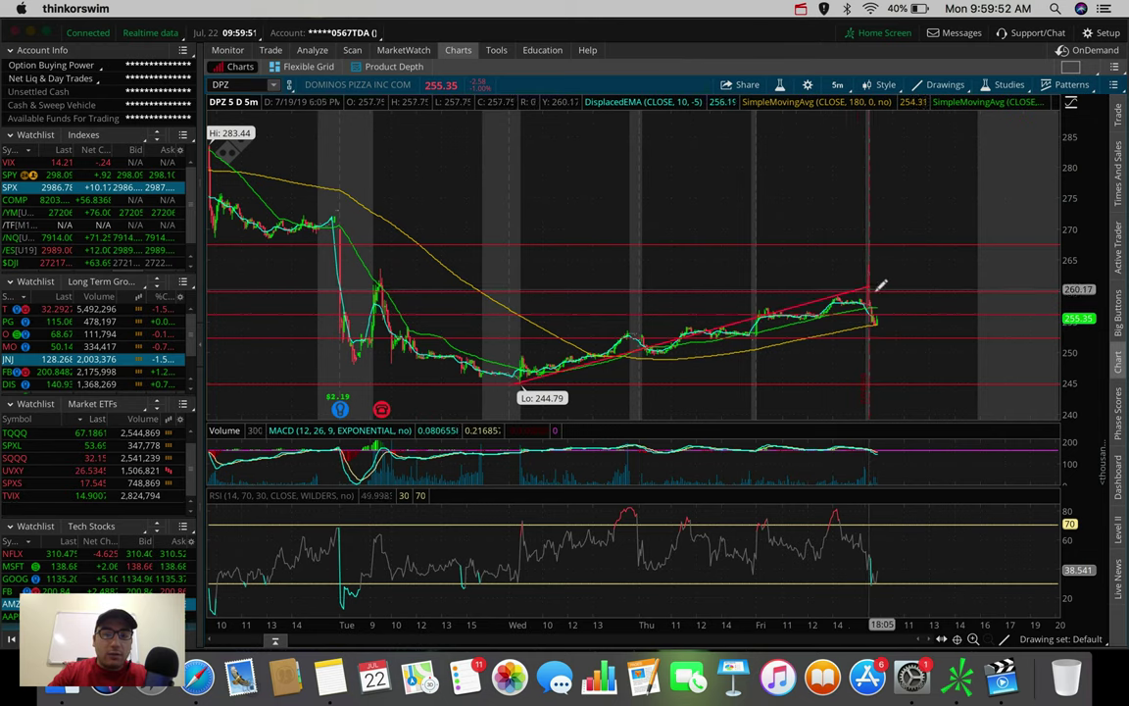
drag(936, 286, 802, 289)
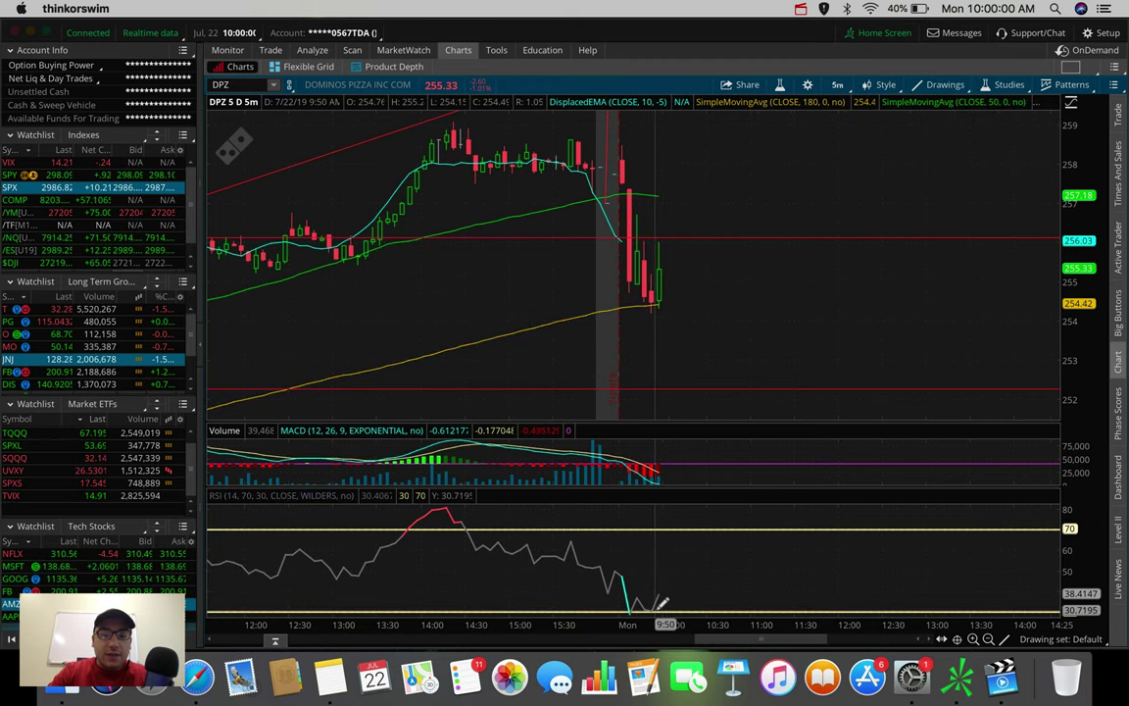
scroll(801, 315, down, 5)
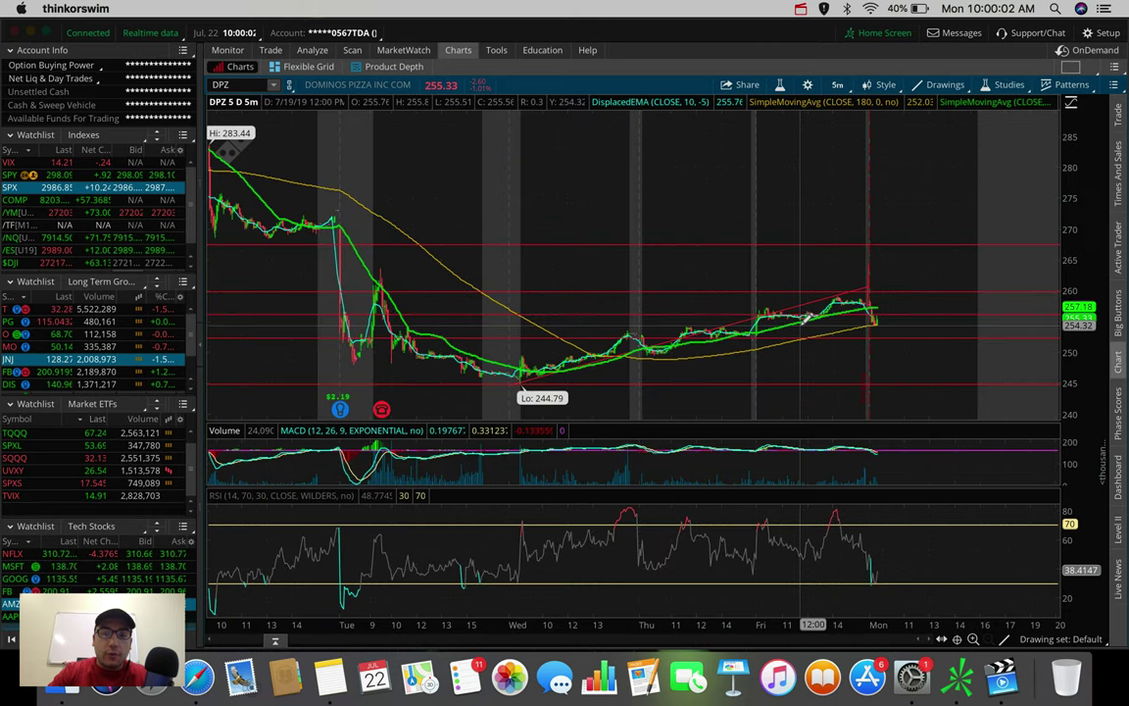
scroll(914, 294, up, 5)
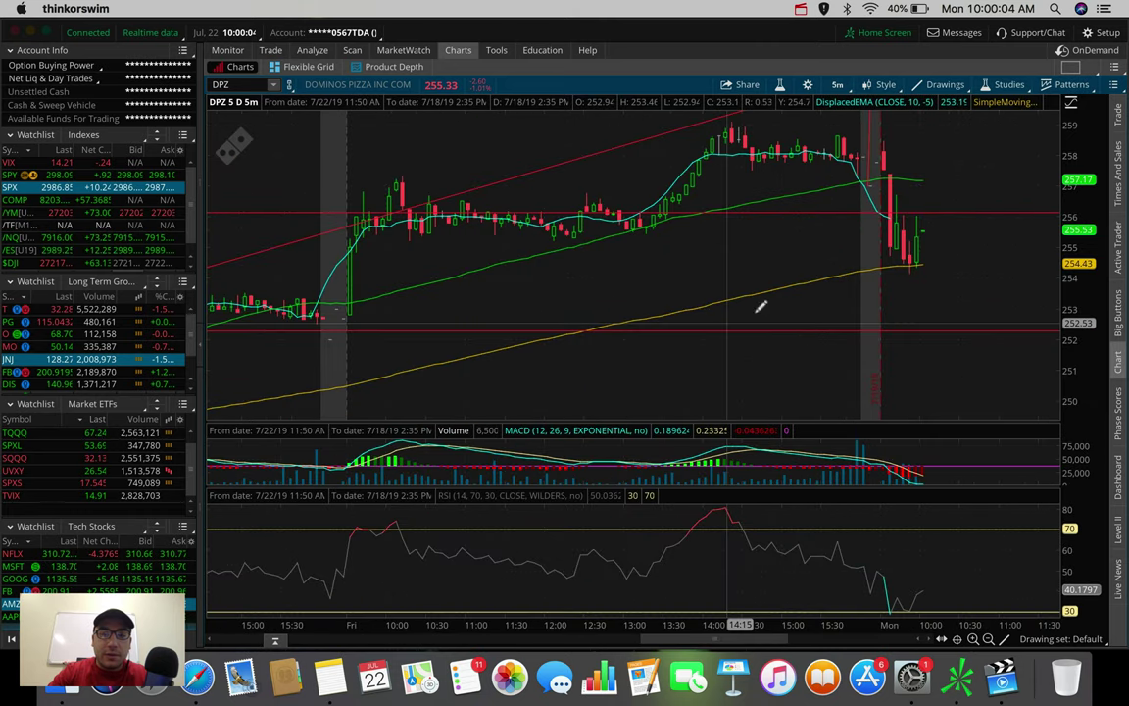
scroll(781, 229, up, 3)
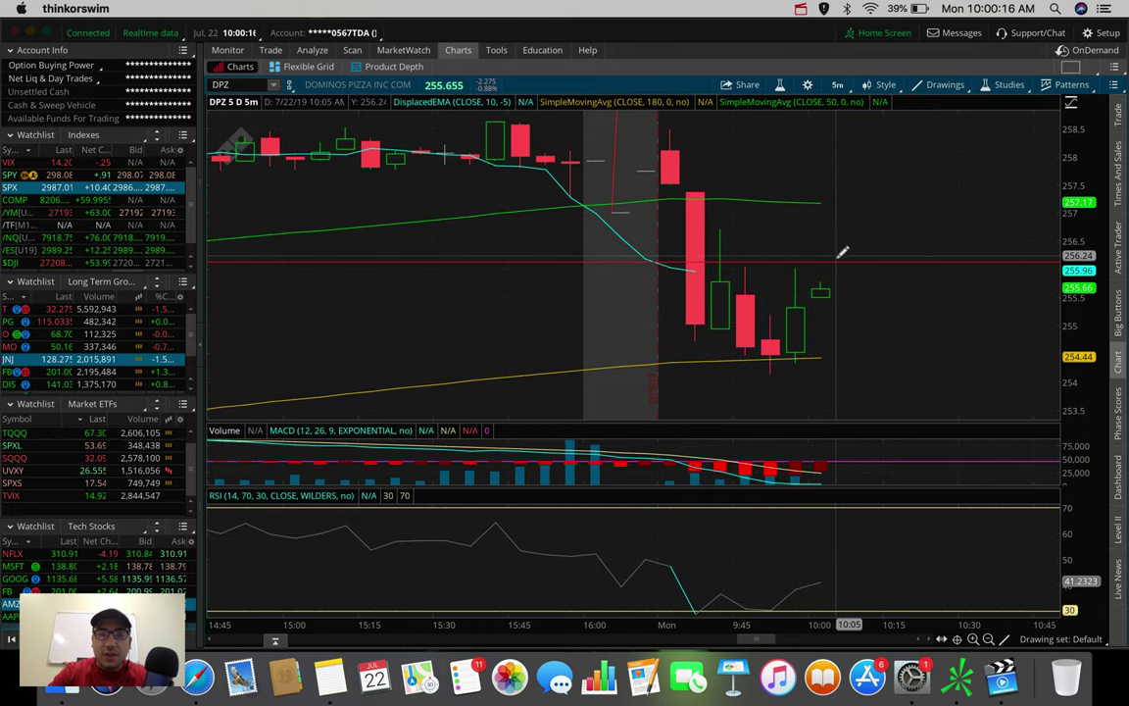
scroll(853, 244, down, 5)
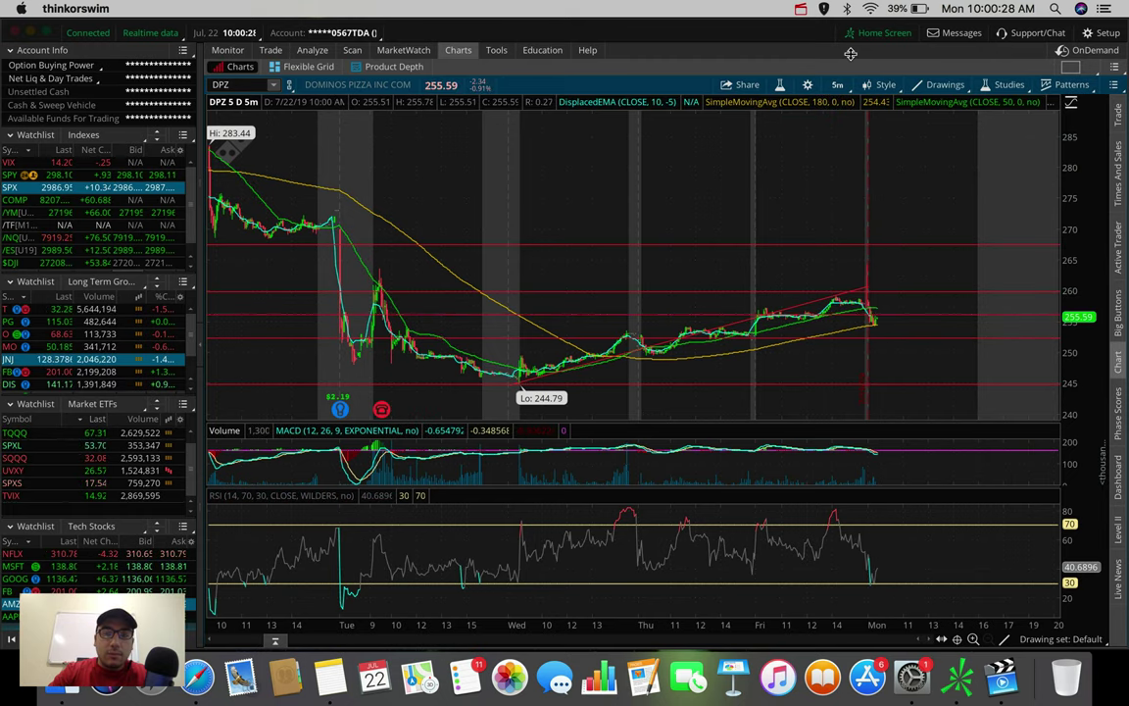
Move DPZ through 20 D : 1h to 90 D : 2h, cancelling an unfinished line with Esc.
click(839, 82)
click(805, 206)
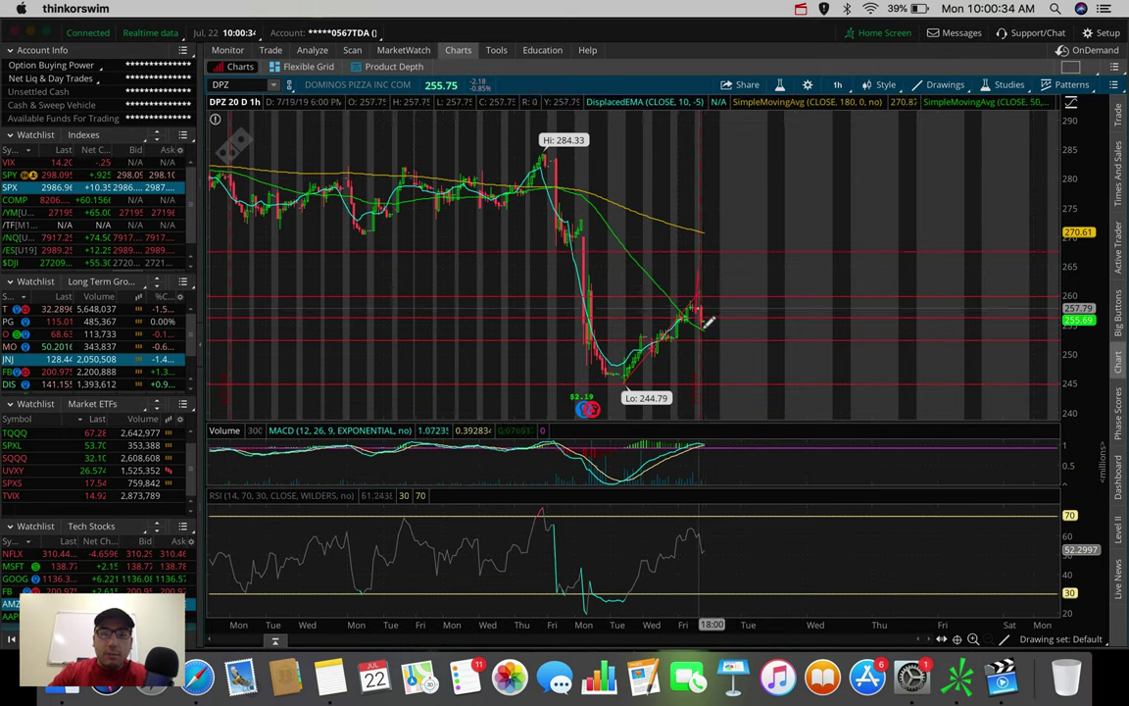
click(841, 84)
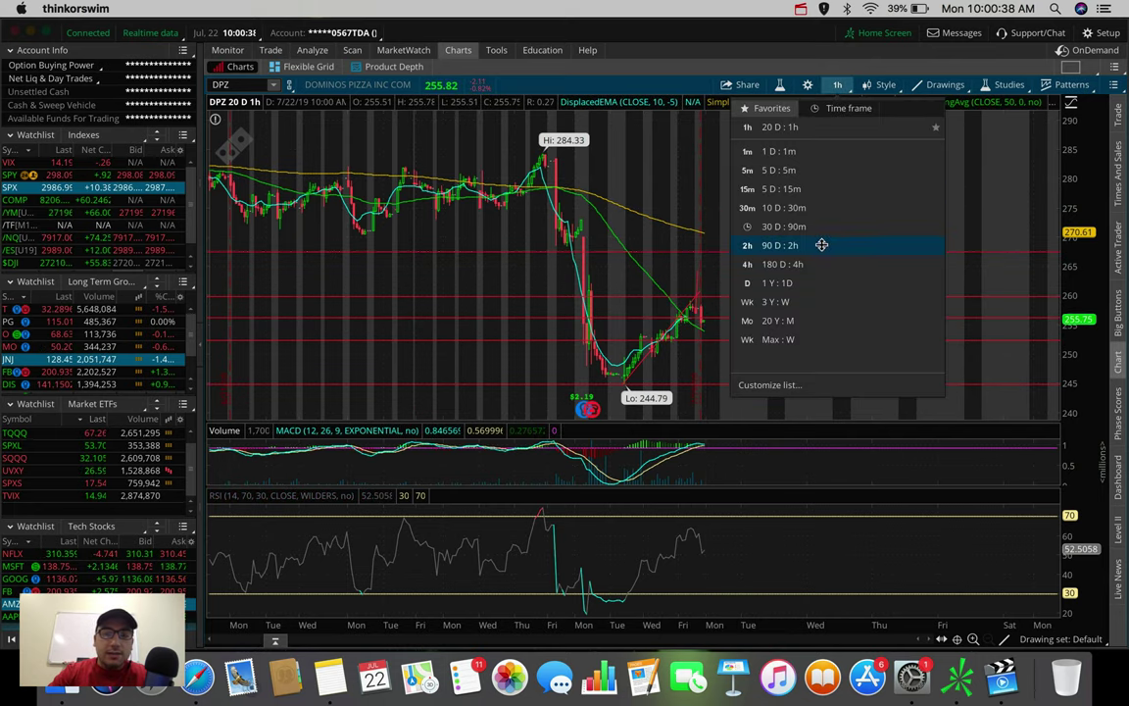
click(828, 244)
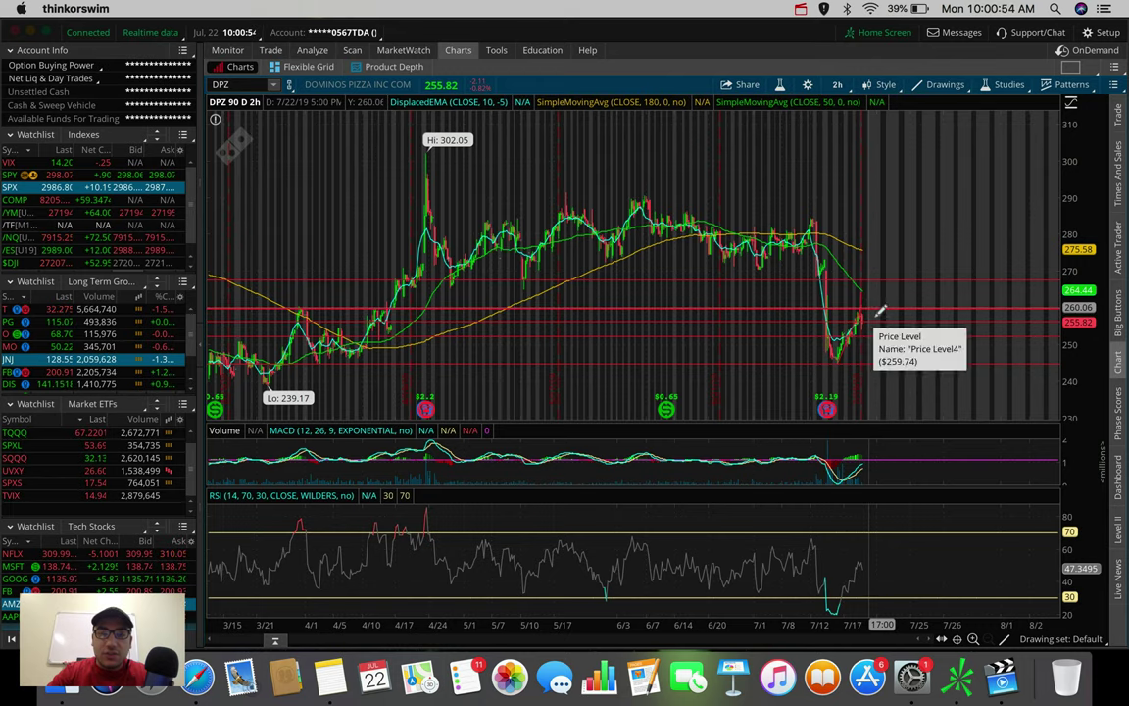
click(877, 319)
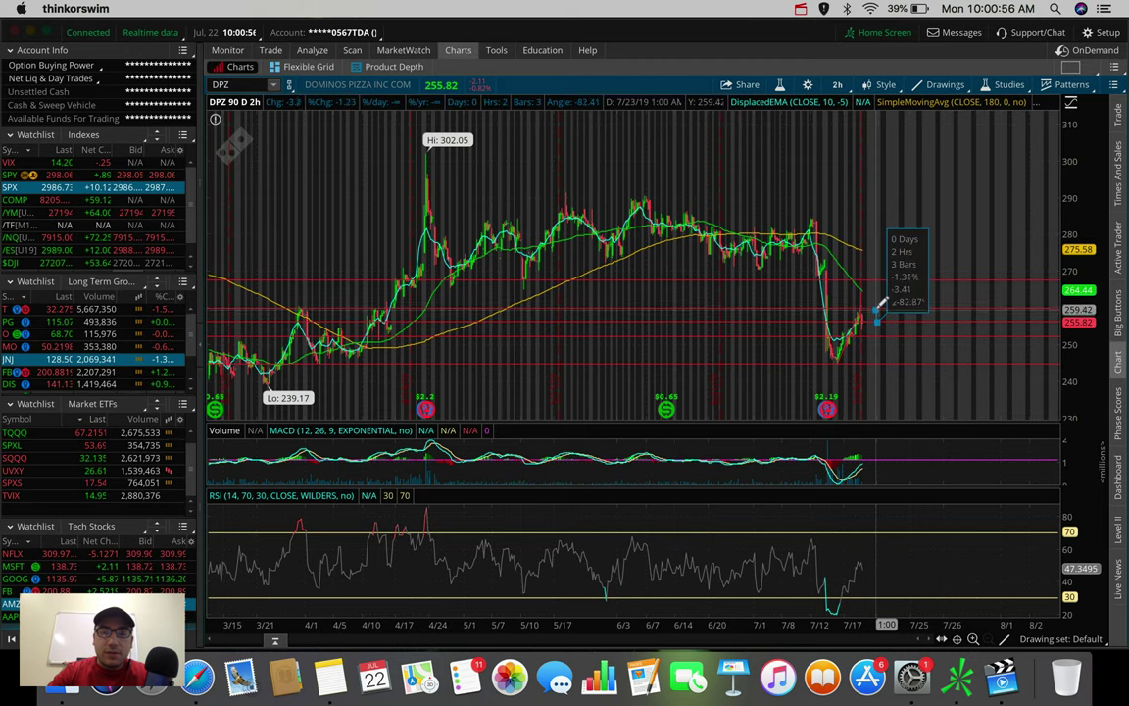
key(Escape)
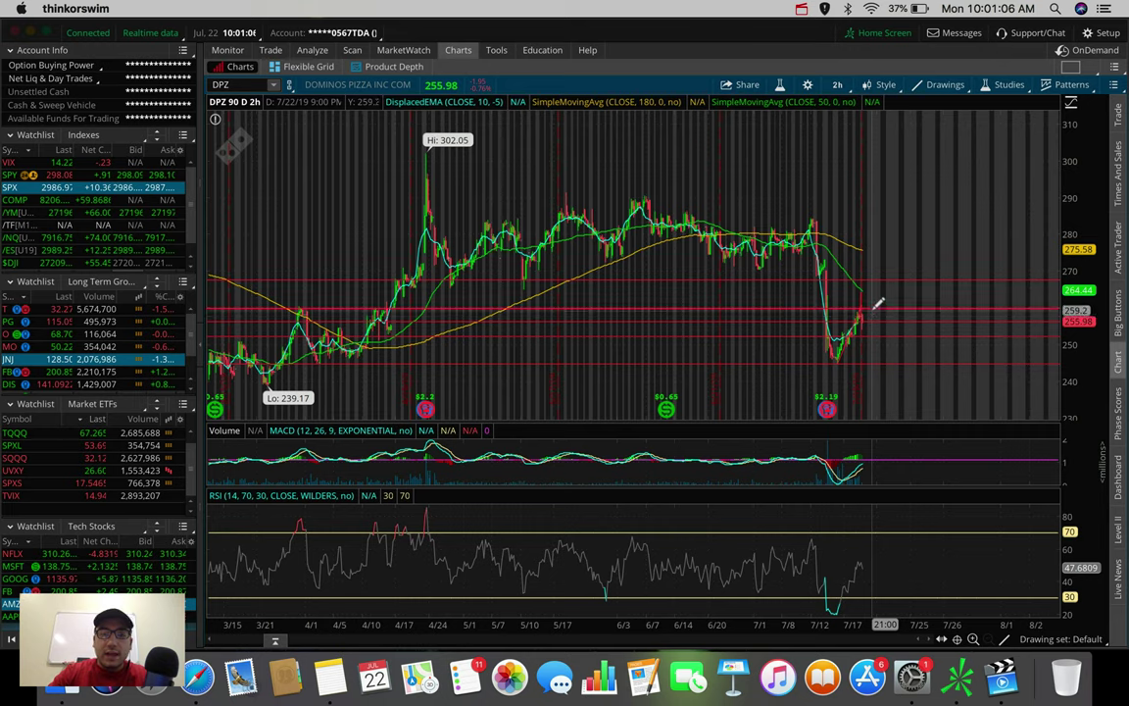
Step DPZ through 20 D : 1h and 5 D : 5m to 1 D : 1m.
click(838, 85)
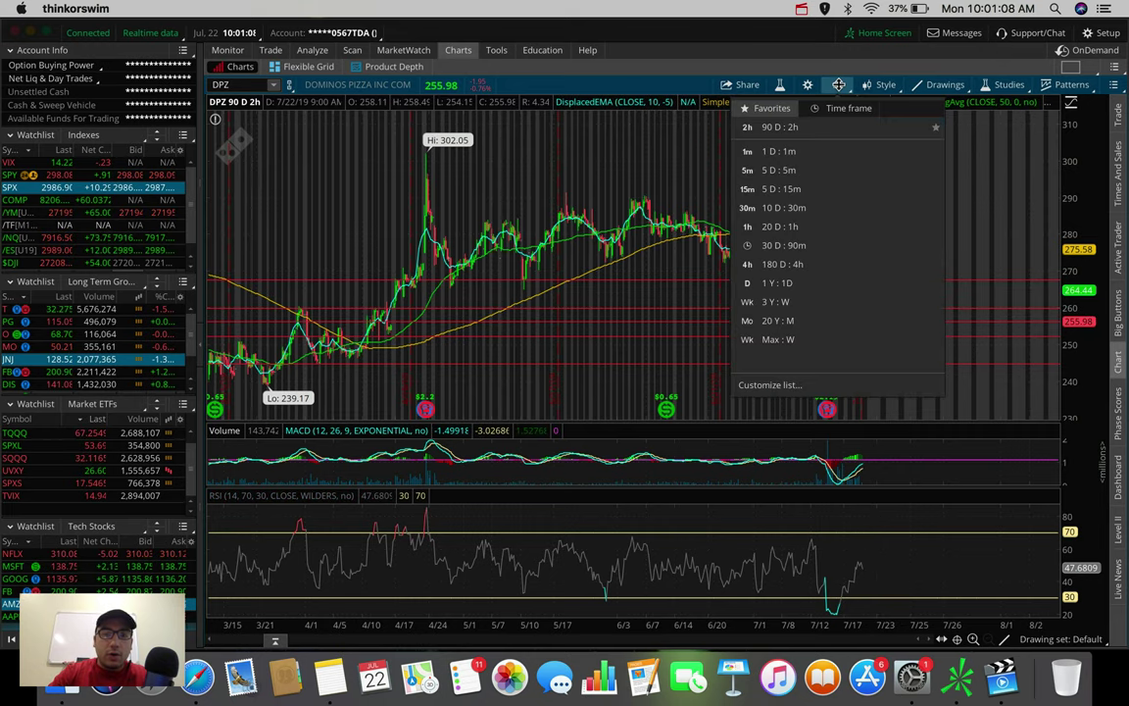
click(803, 228)
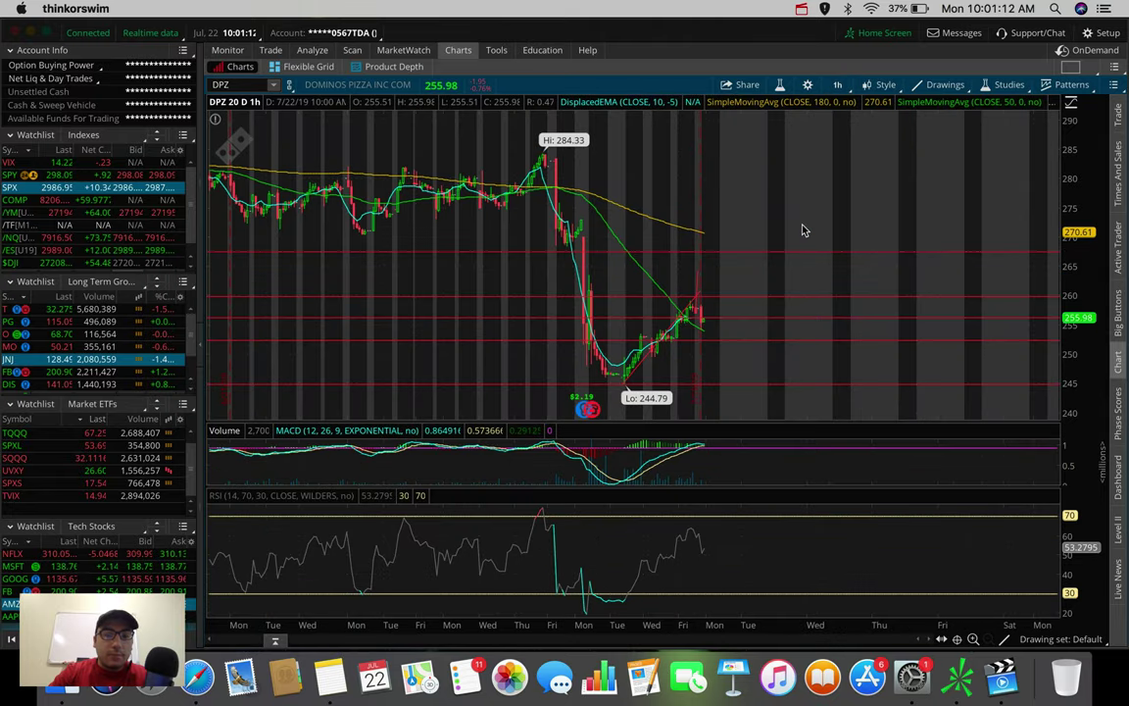
click(838, 84)
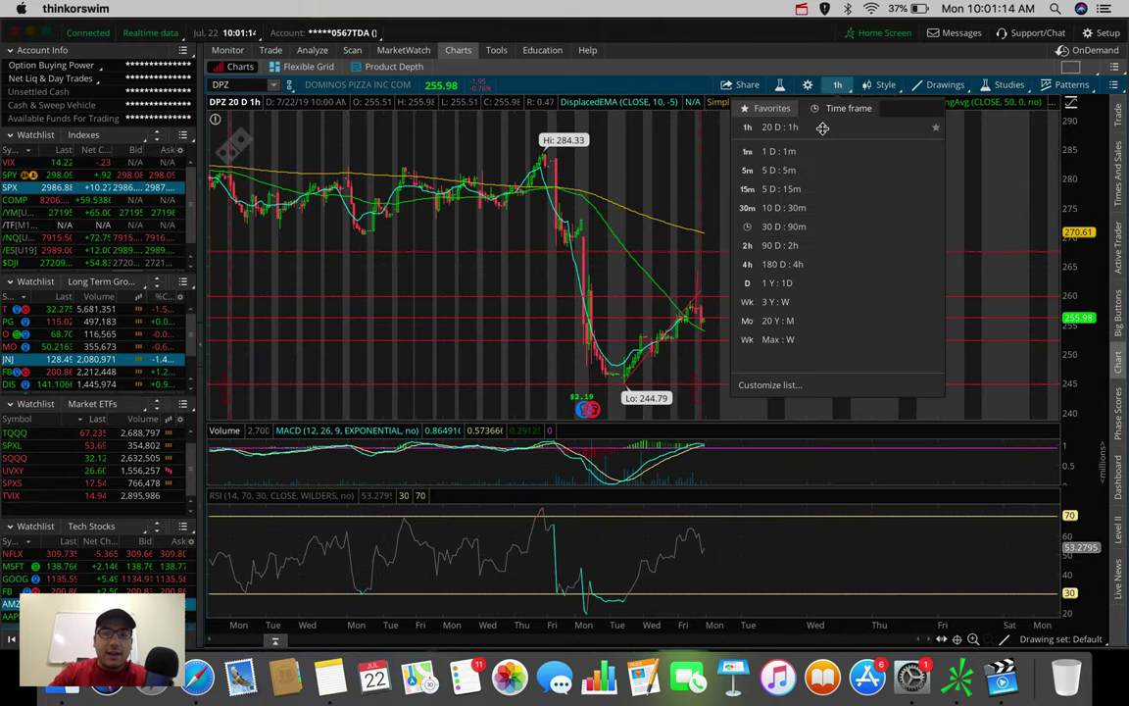
click(807, 170)
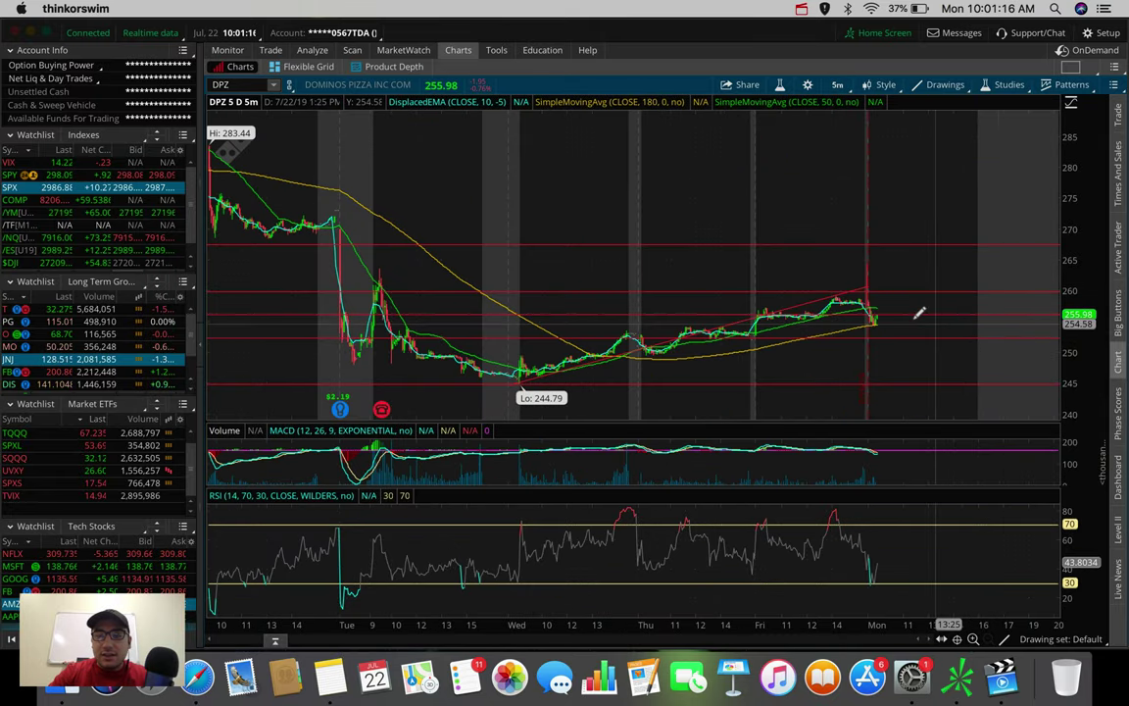
scroll(794, 313, up, 5)
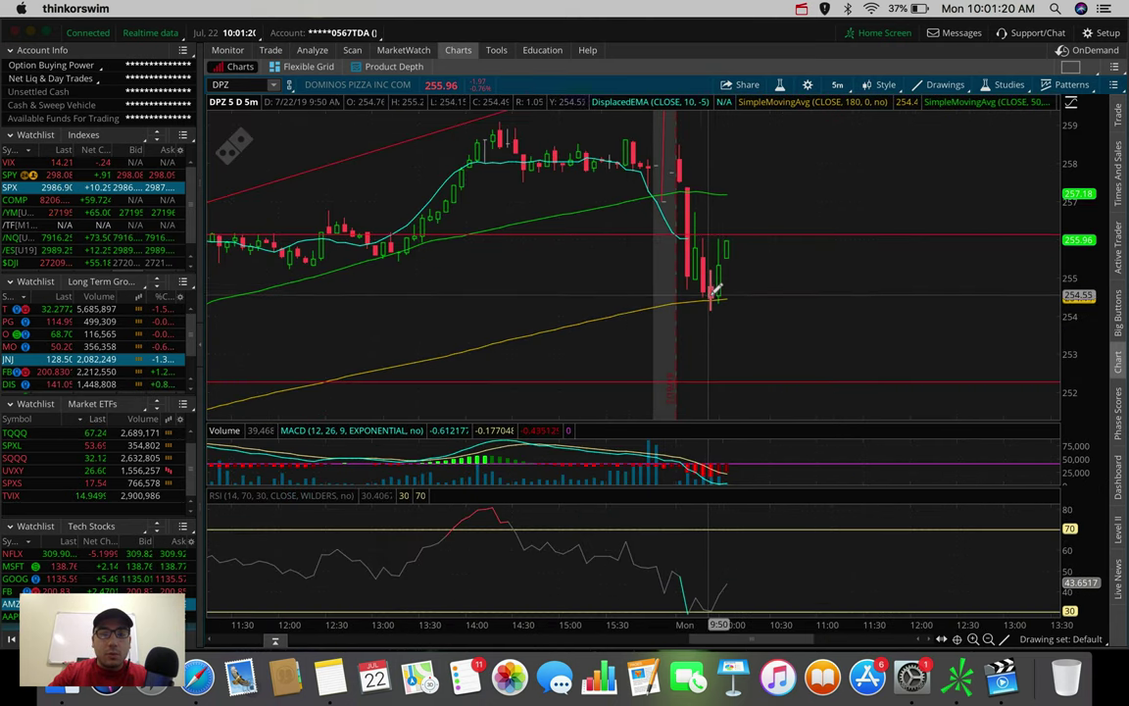
click(840, 86)
click(833, 141)
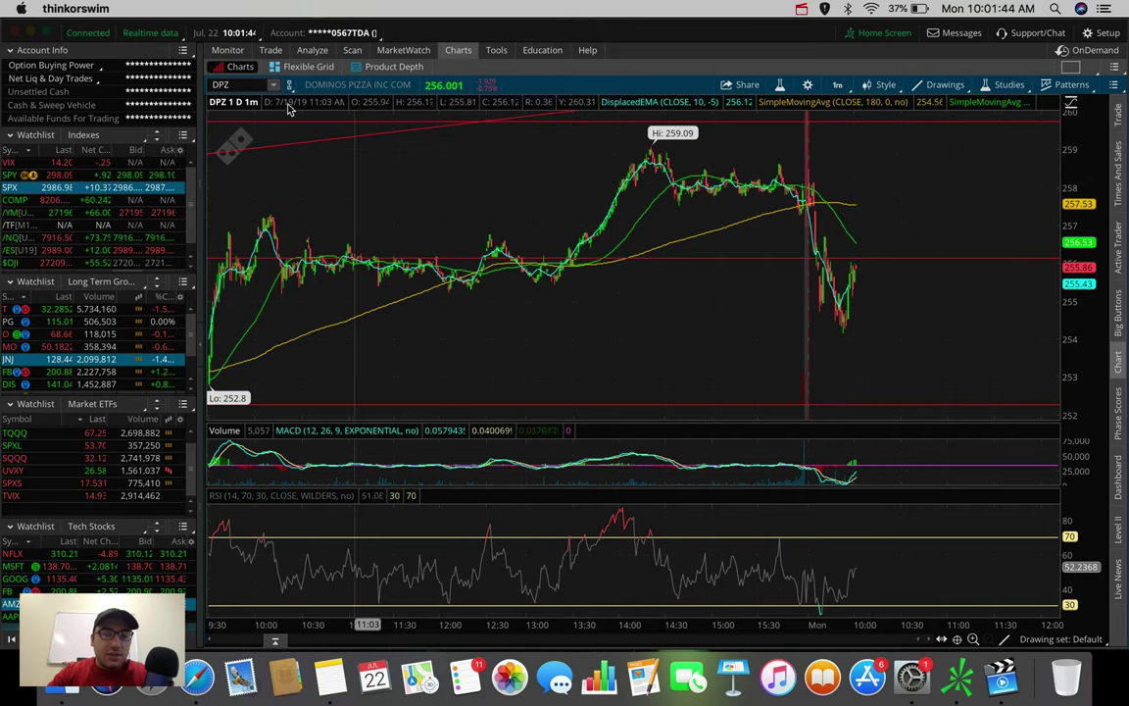
Load FedEx (FDX) on 180-day 4-hour candles, zooming into May–July and back out.
text(X)
key(Return)
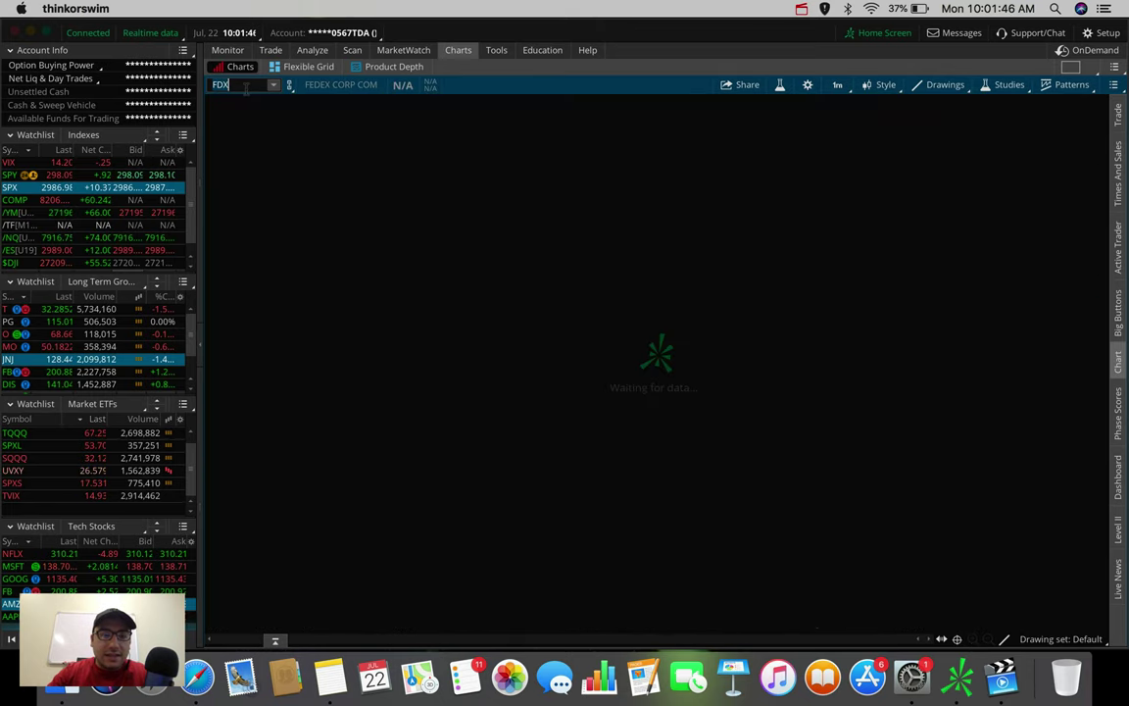
click(837, 84)
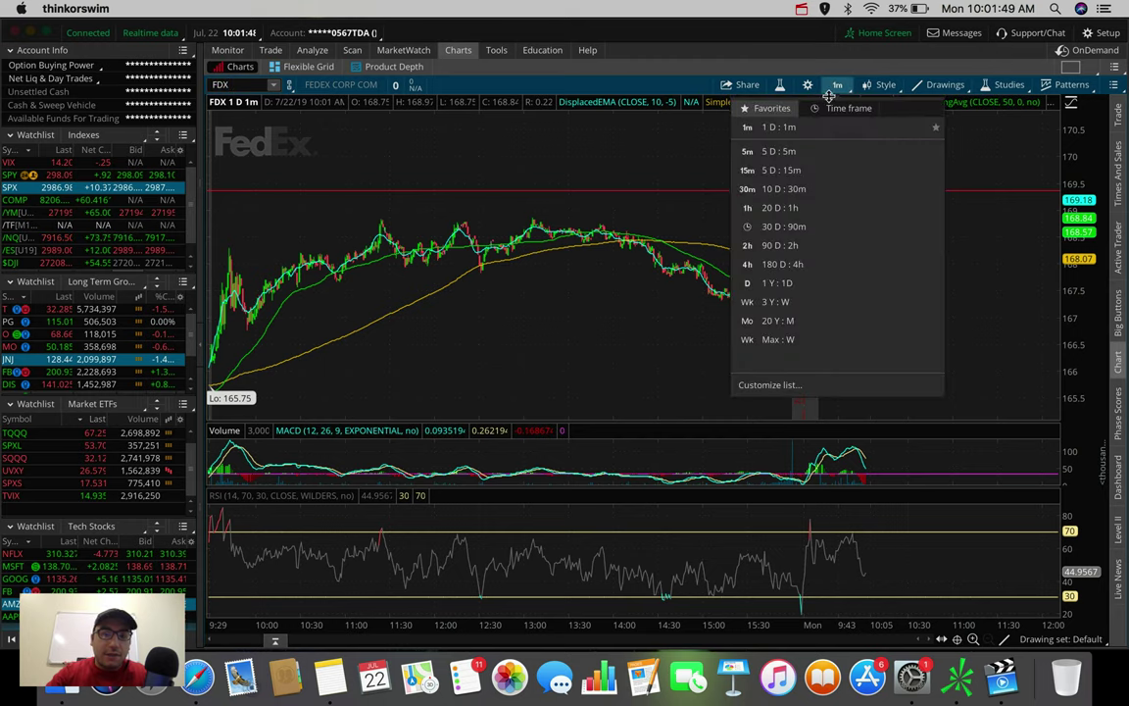
click(997, 231)
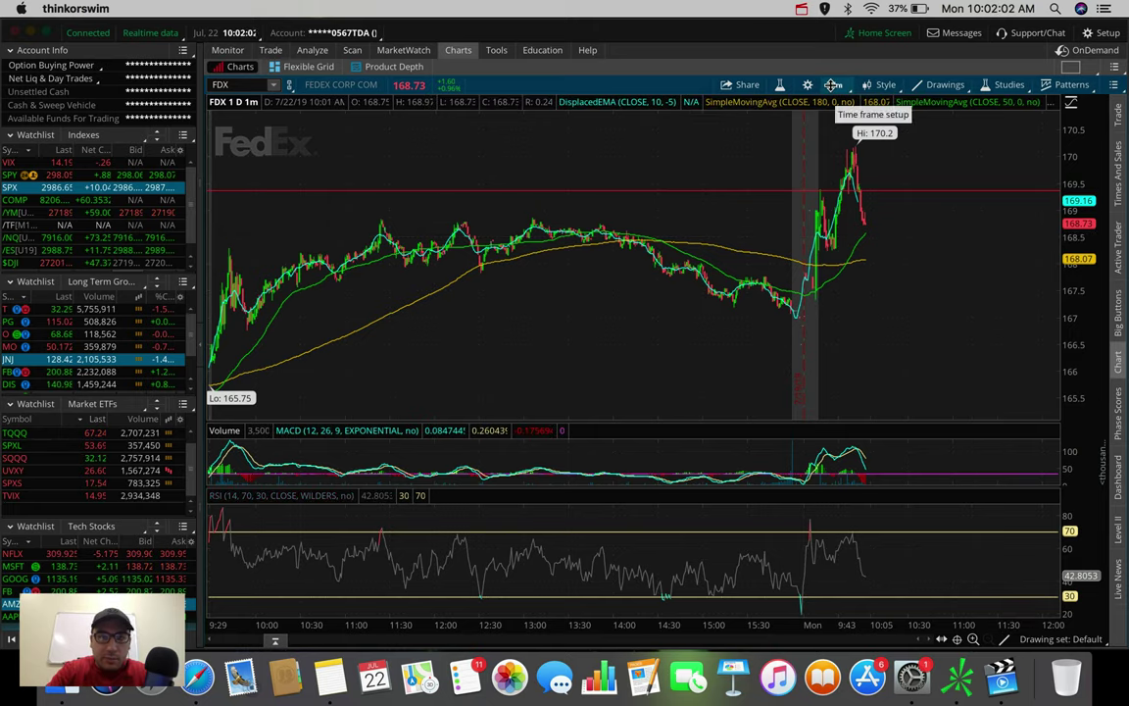
click(832, 84)
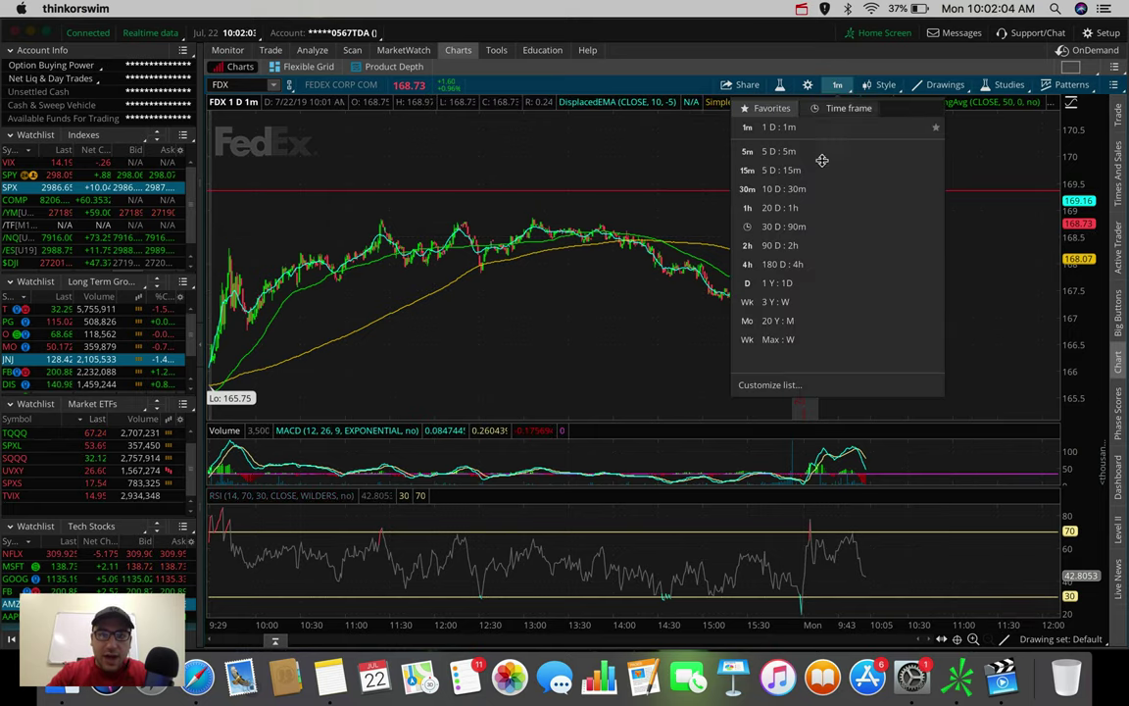
click(795, 248)
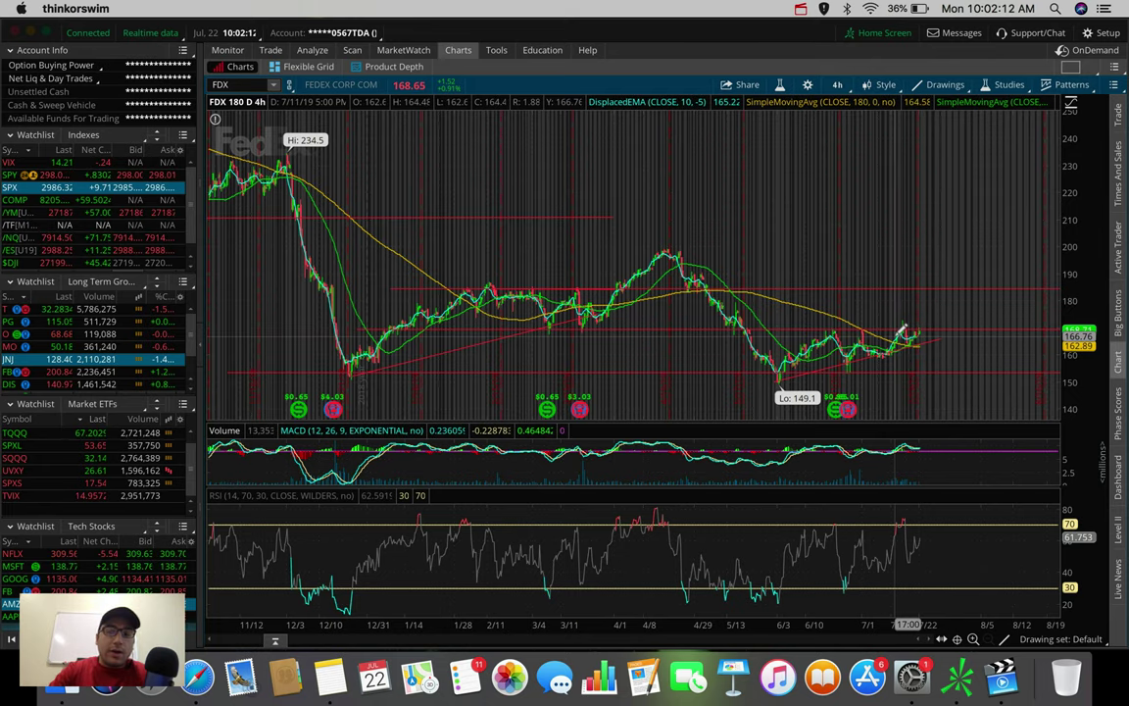
drag(965, 303, 714, 330)
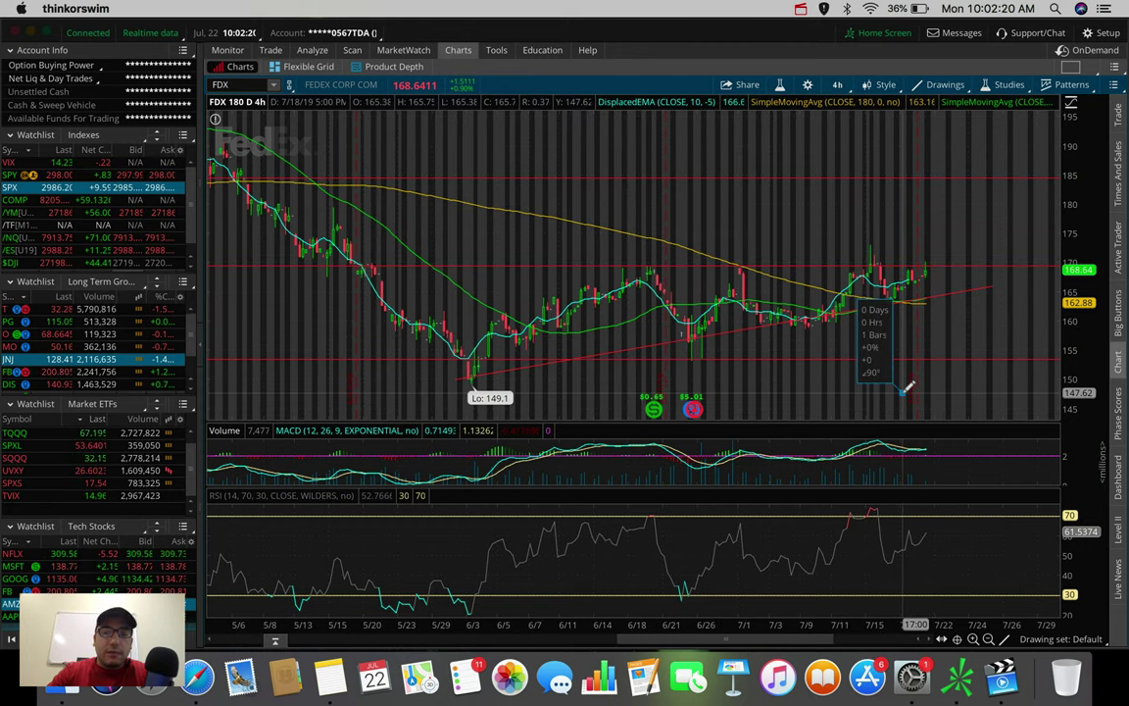
drag(906, 387, 909, 387)
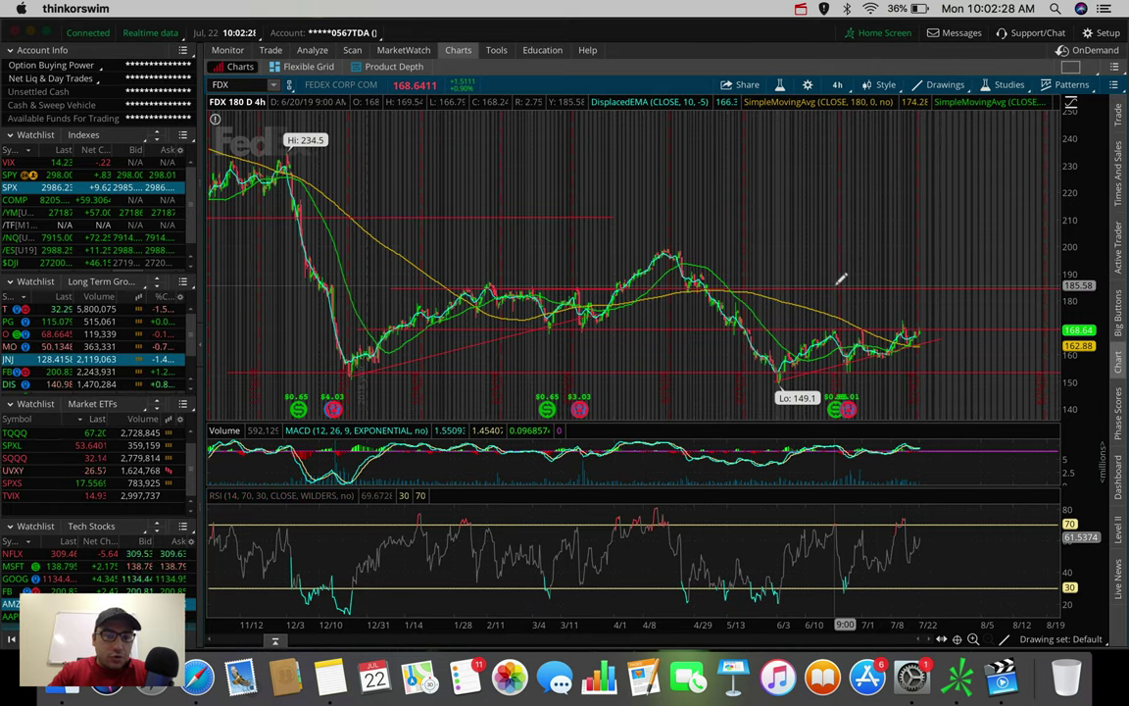
click(836, 83)
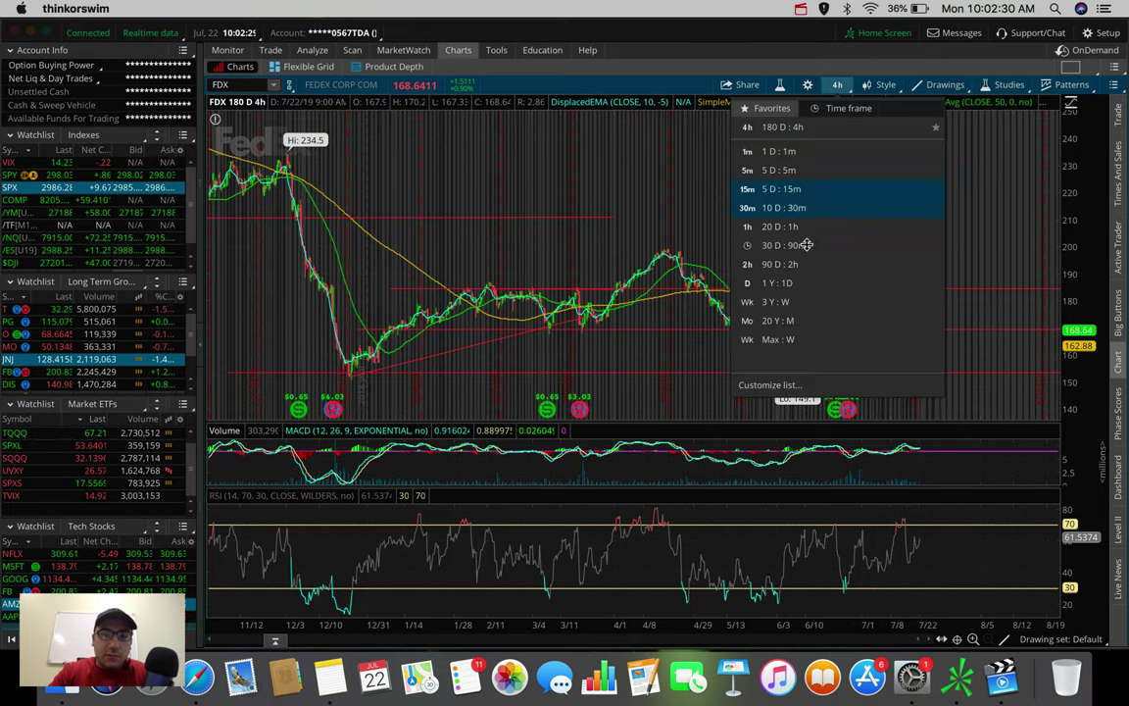
click(795, 284)
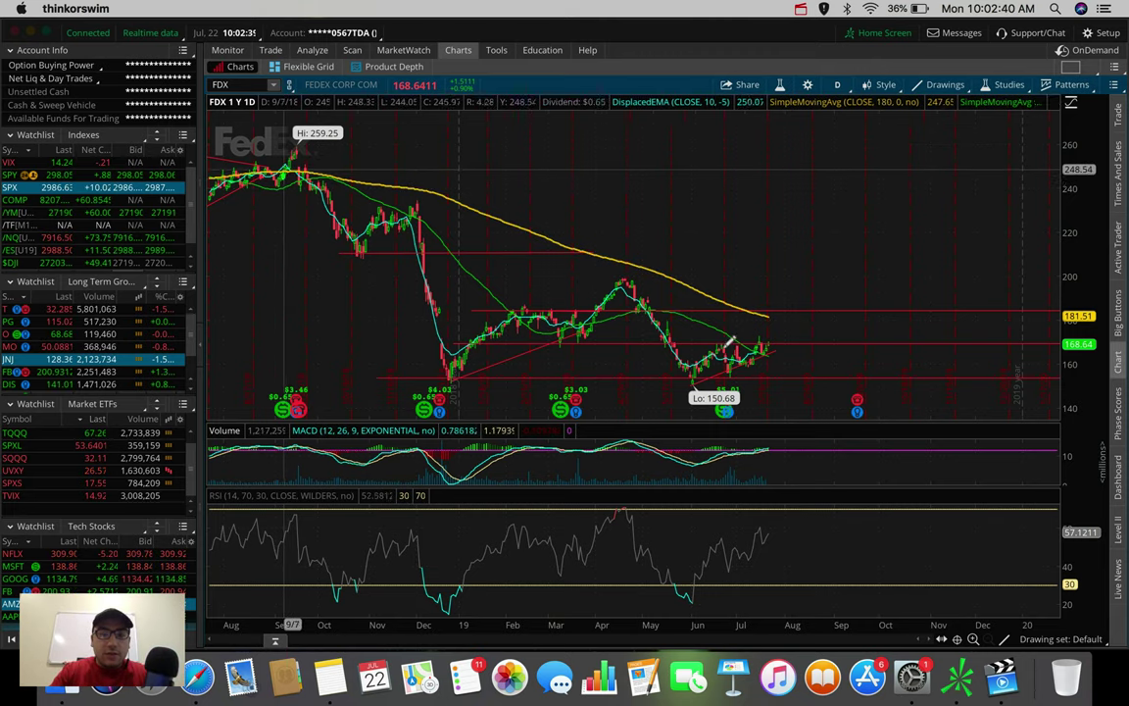
click(840, 86)
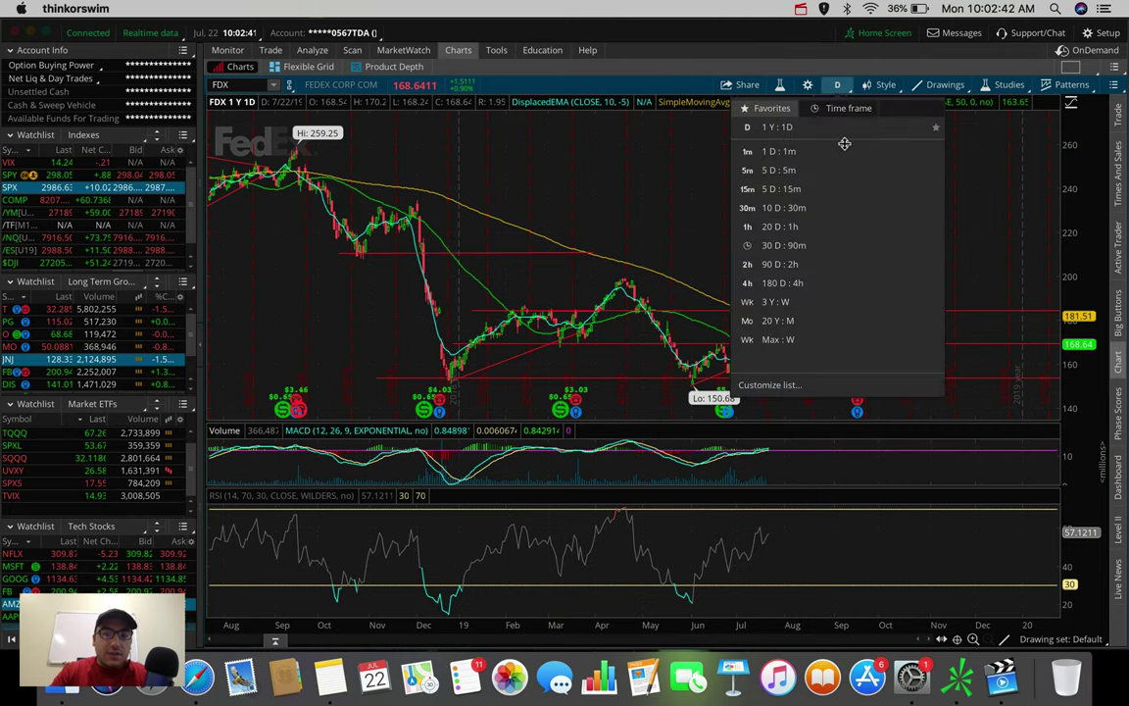
click(800, 282)
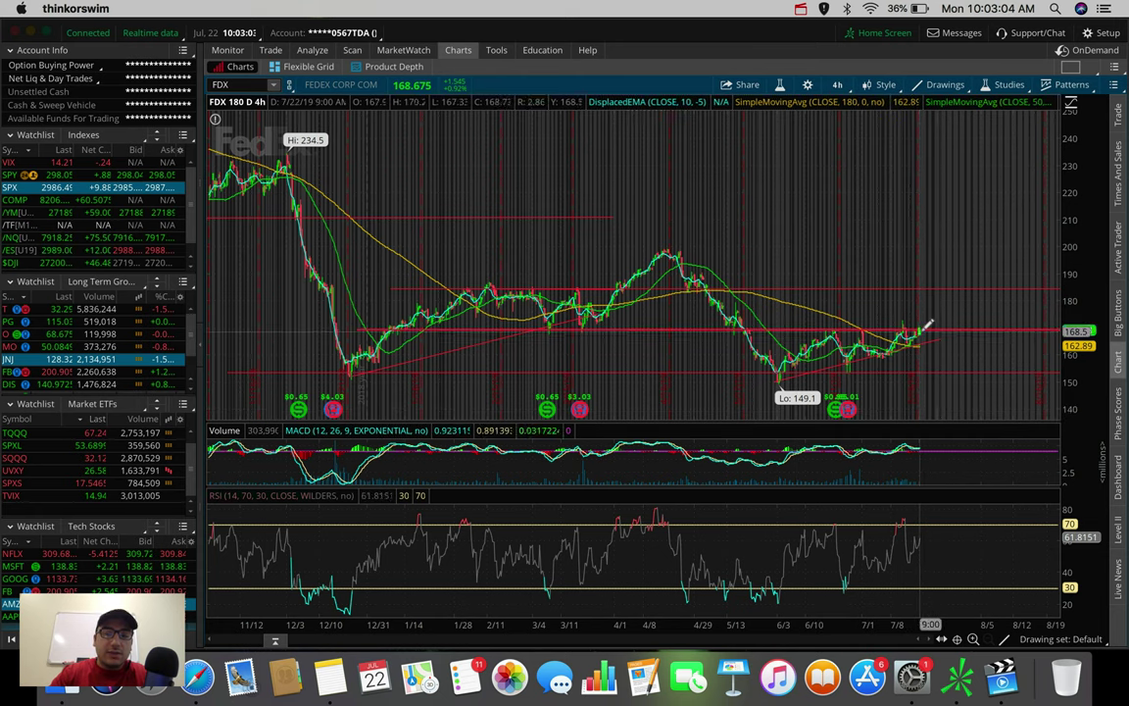
mouse_move(951, 323)
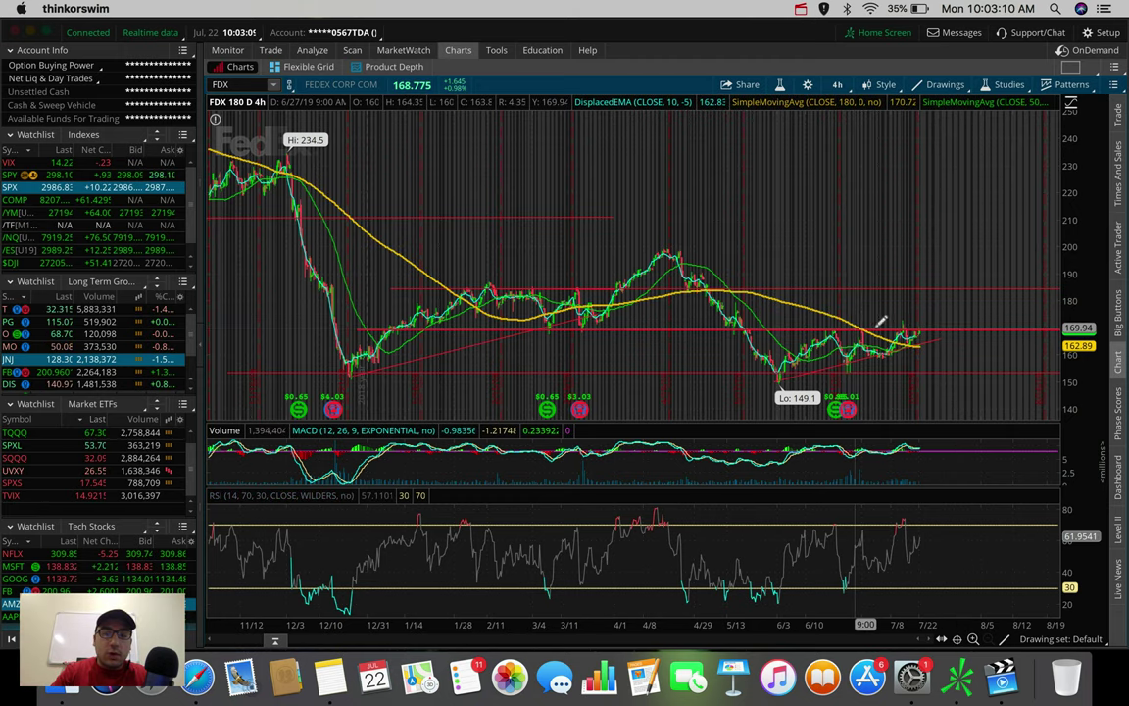
mouse_move(915, 323)
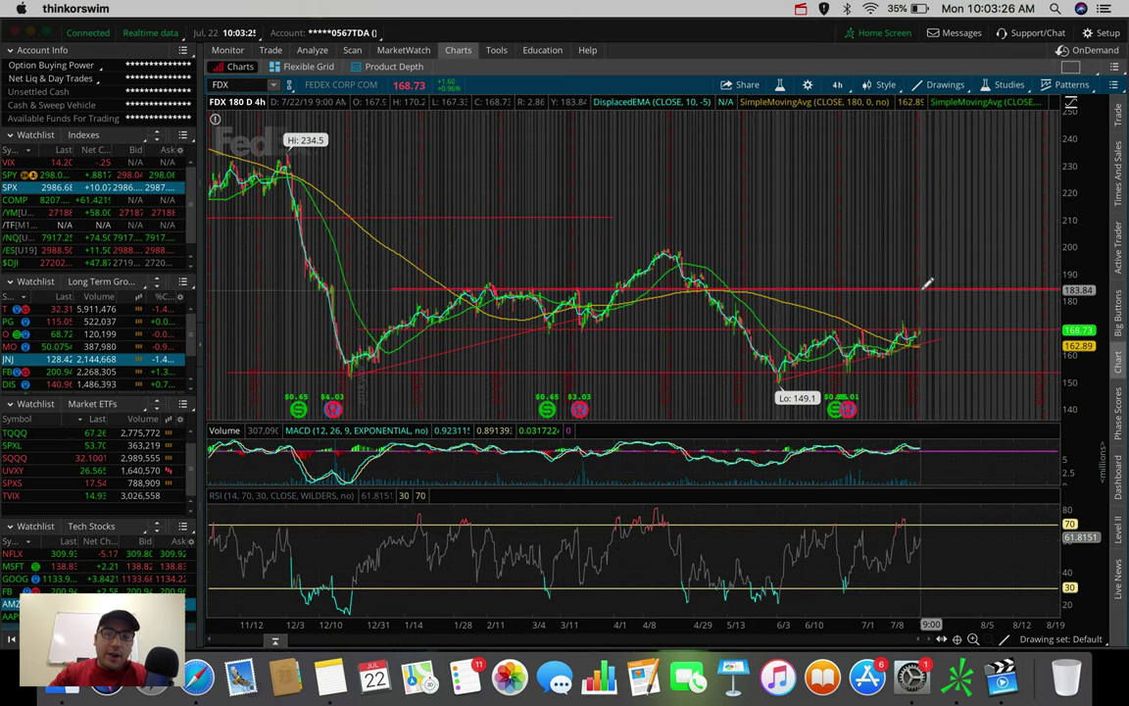
drag(936, 313, 938, 327)
drag(928, 283, 926, 287)
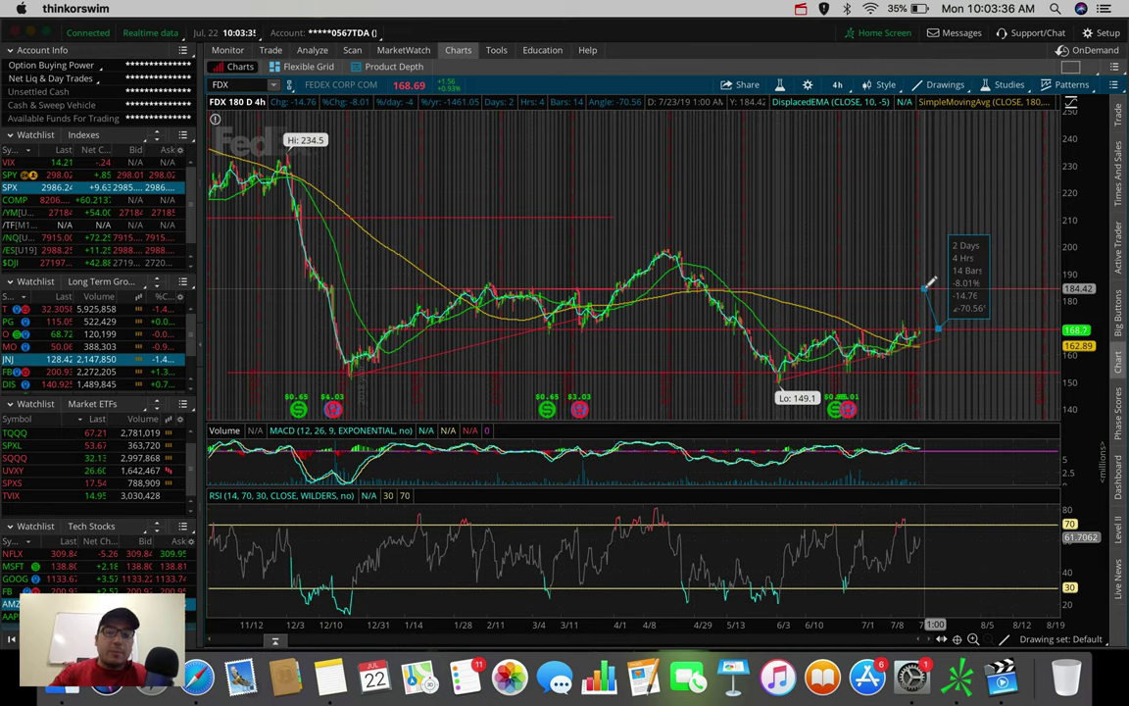
drag(928, 284, 941, 321)
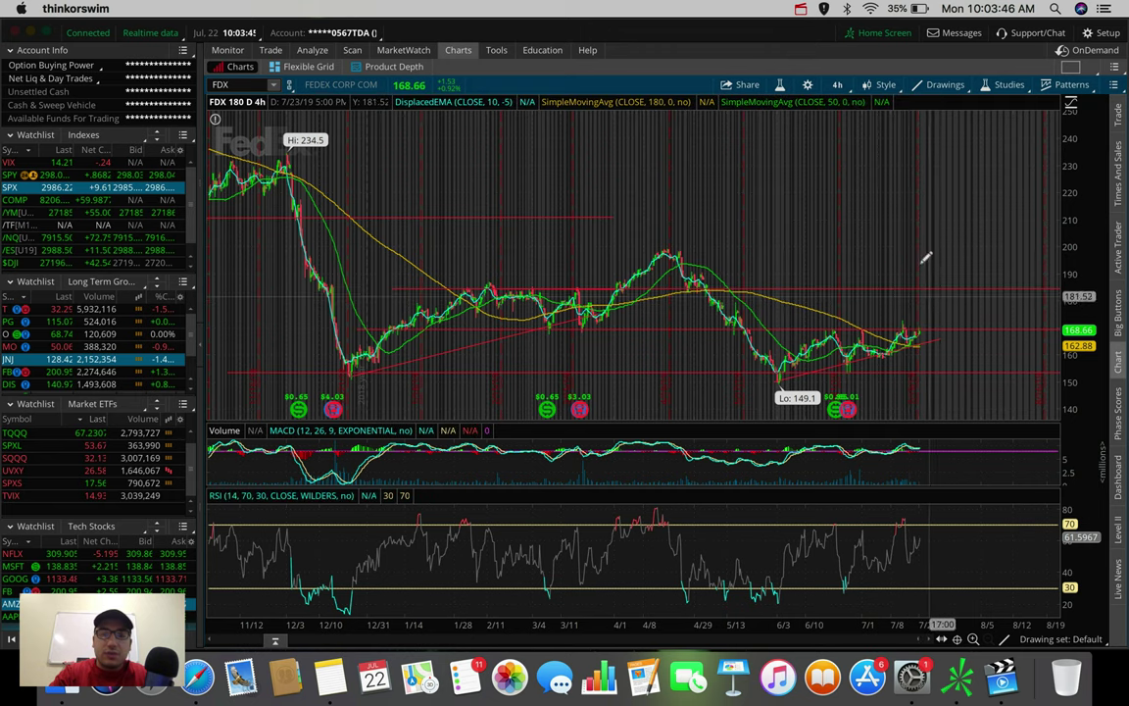
Switch FDX to 1-day 1-minute candles, zoom in, and cancel a line started at the latest candle.
click(838, 84)
click(830, 147)
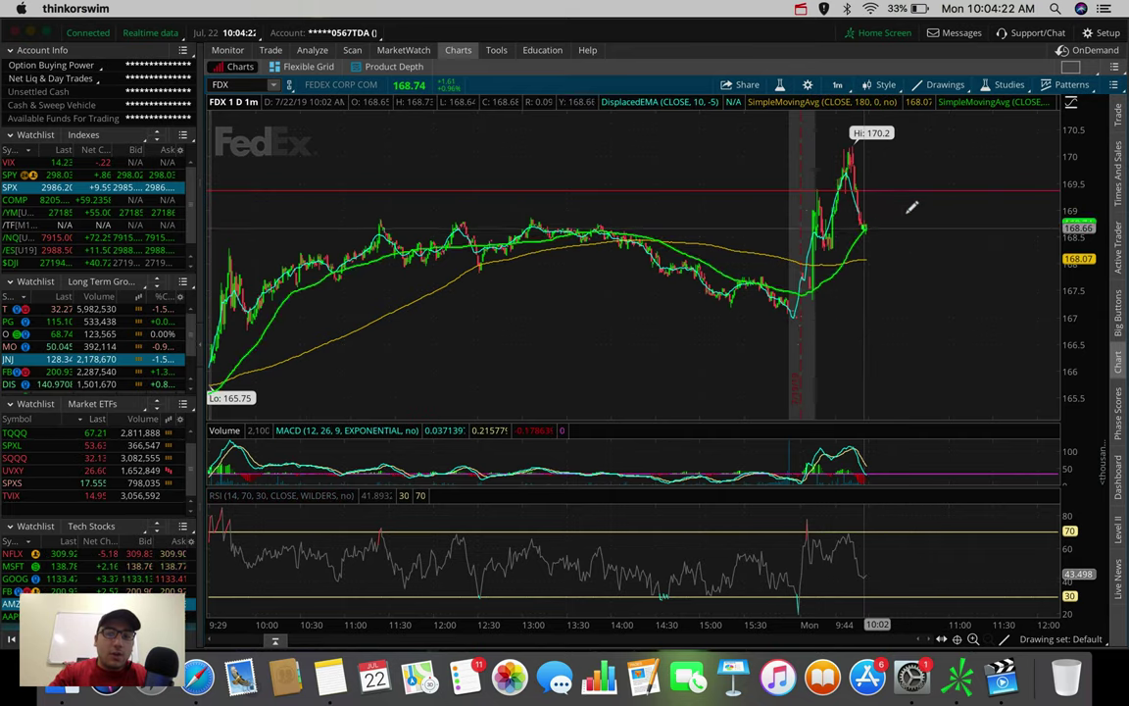
scroll(882, 206, up, 3)
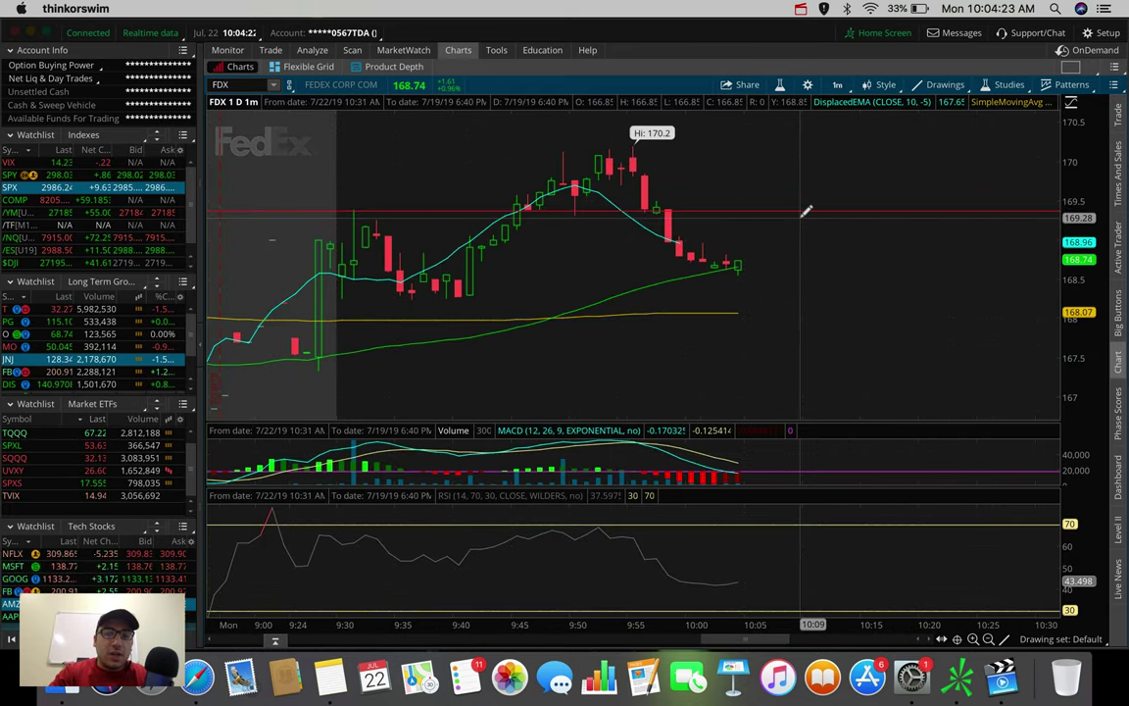
click(738, 264)
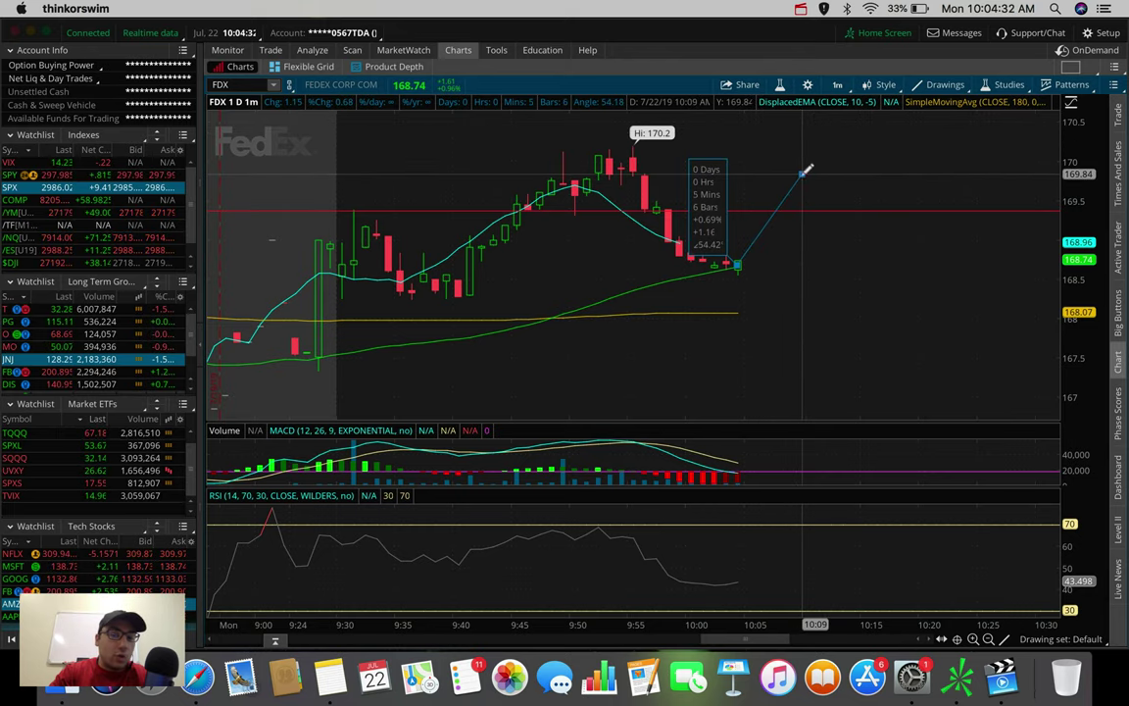
key(Escape)
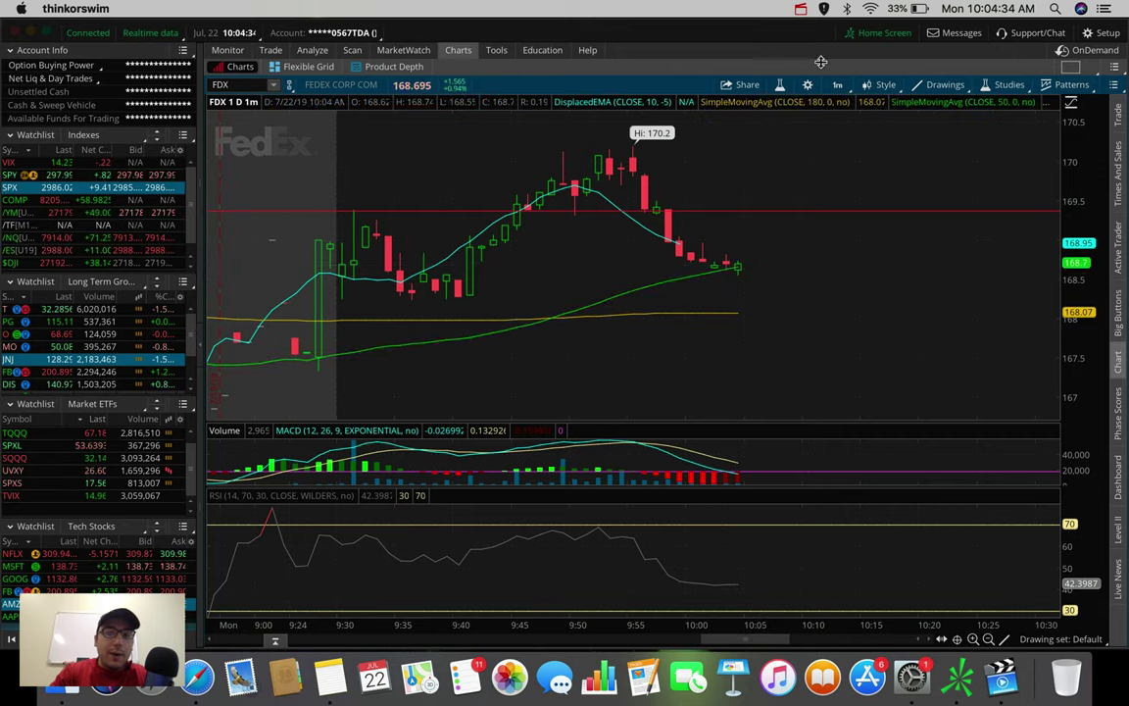
Flip FDX to 20-day hourly, back to 180-day 4-hour, then move up to MO.
click(836, 84)
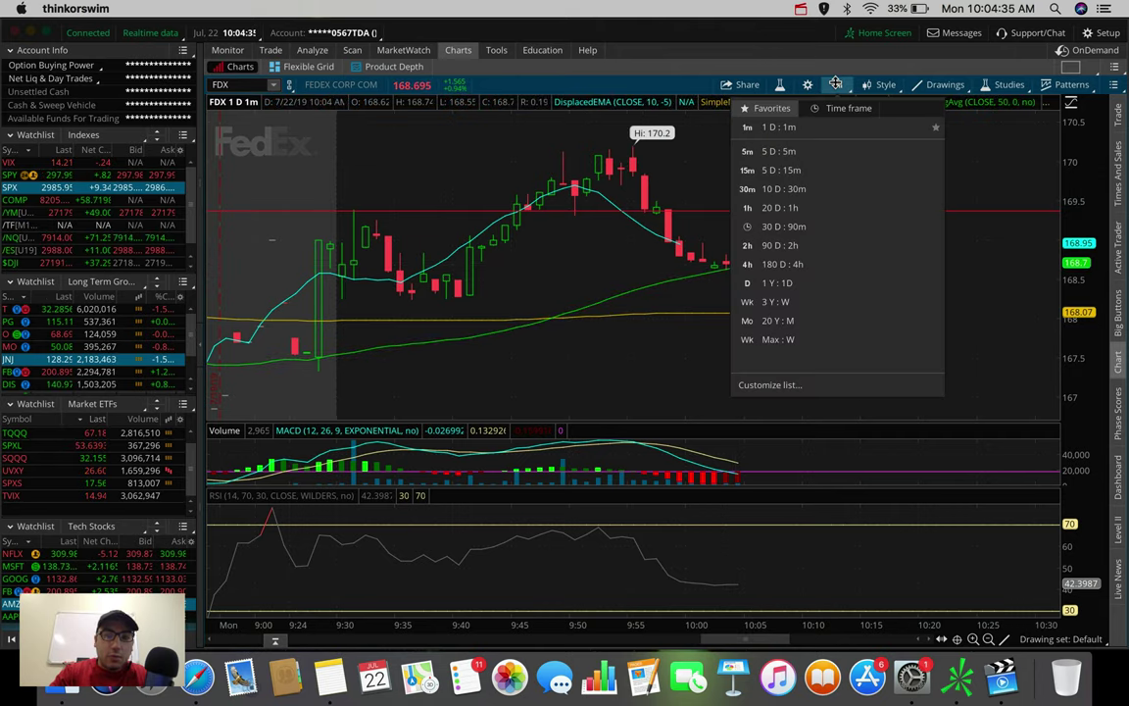
click(821, 214)
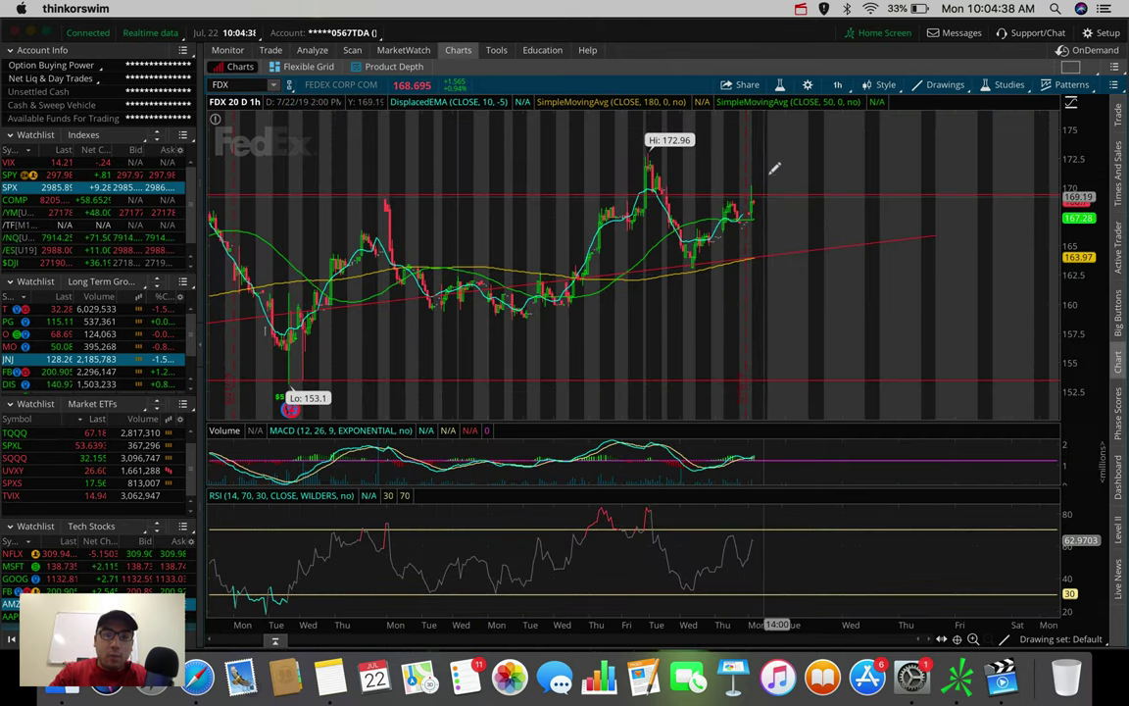
click(837, 84)
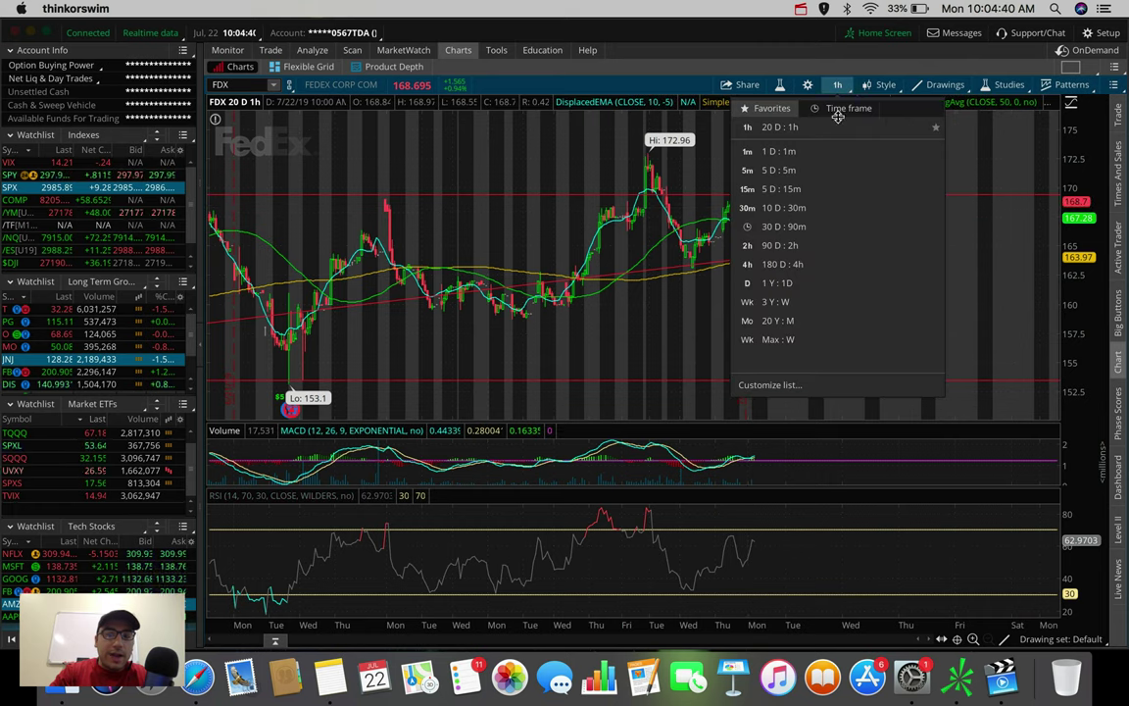
click(800, 264)
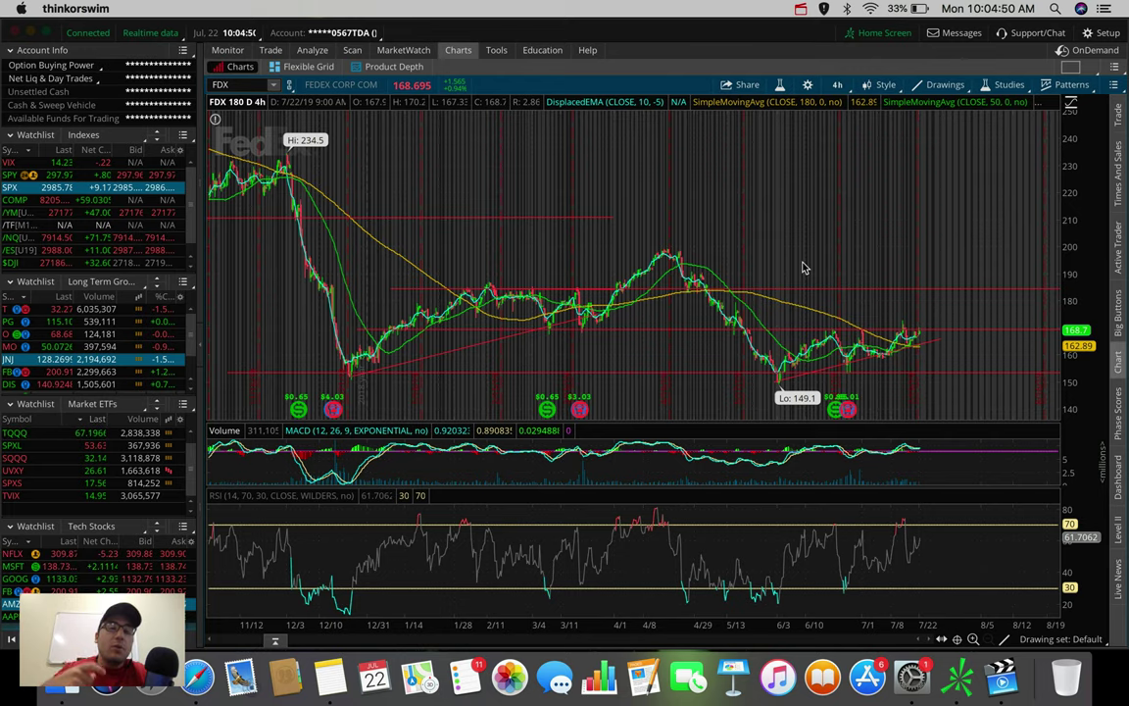
key(Up)
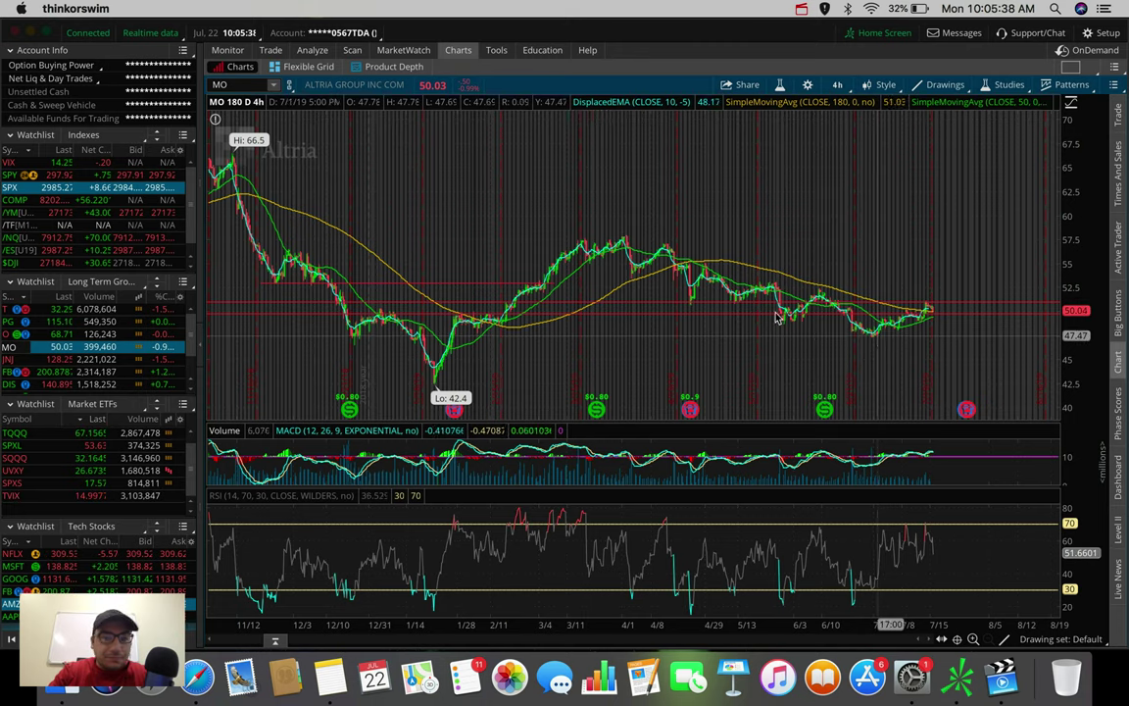
Draw a red descending parallel channel on MO from the March high below July prices.
click(939, 84)
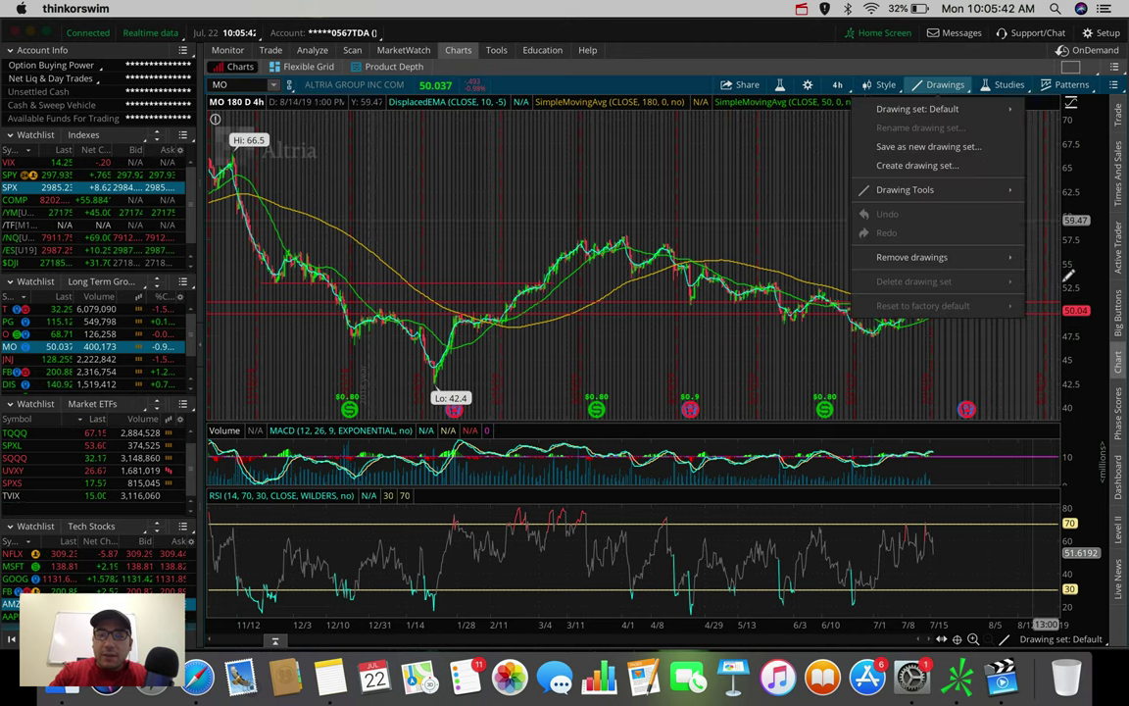
mouse_move(1000, 189)
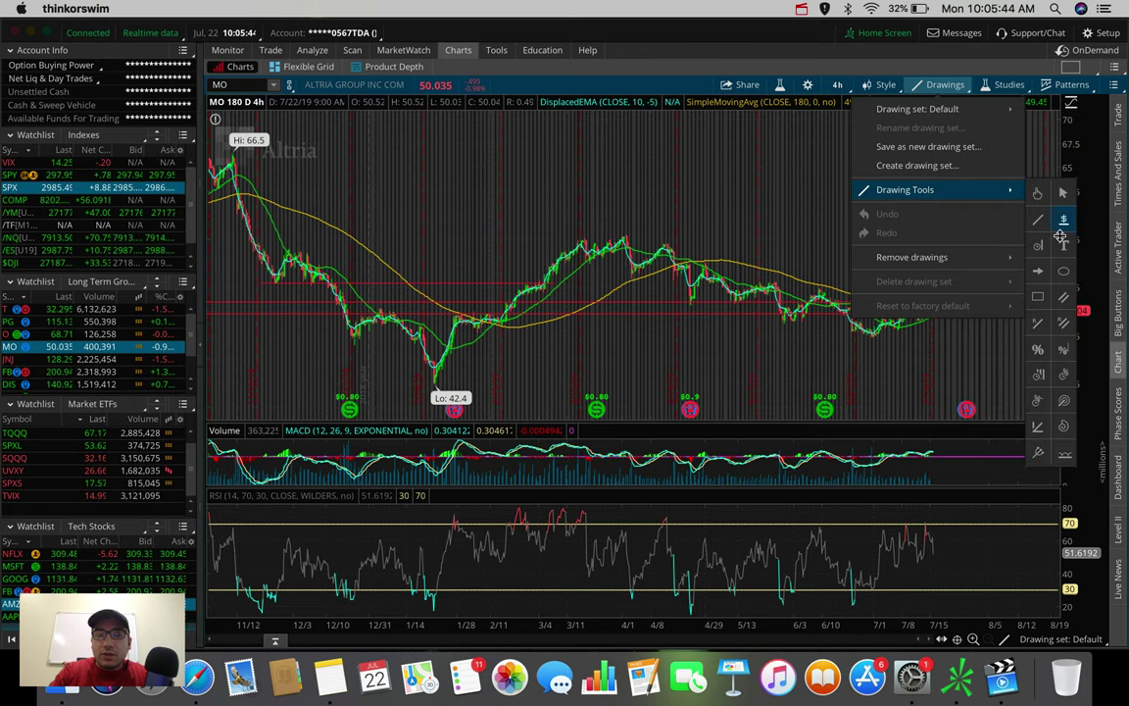
click(1061, 298)
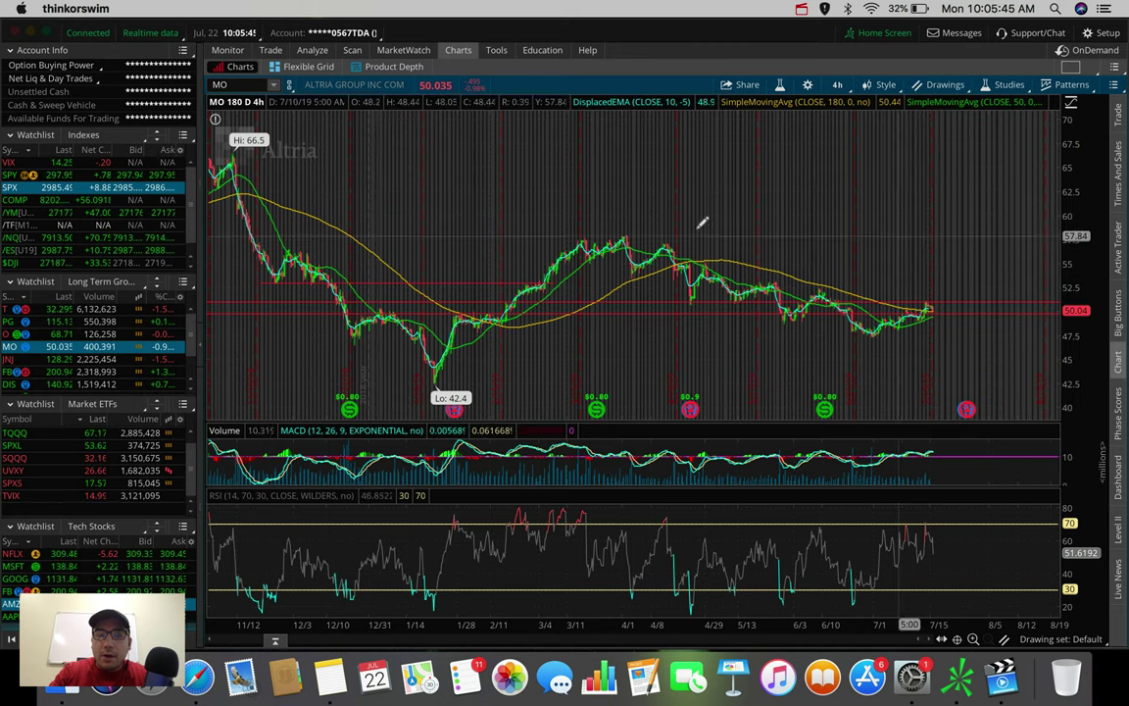
click(592, 227)
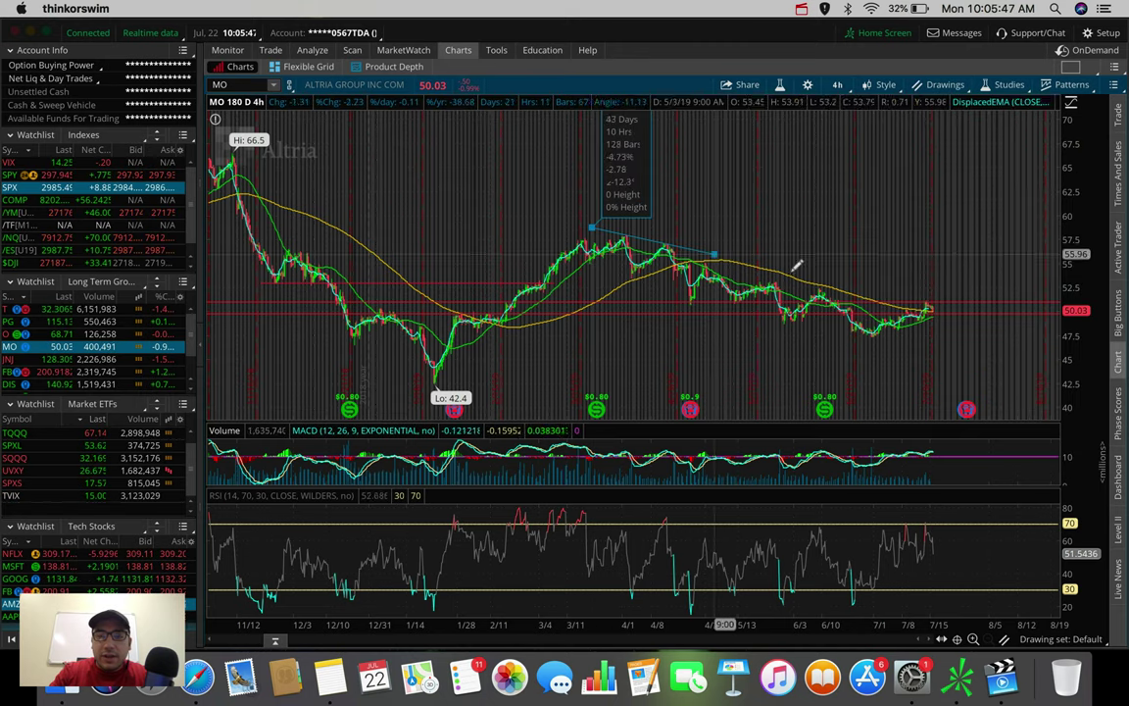
click(983, 333)
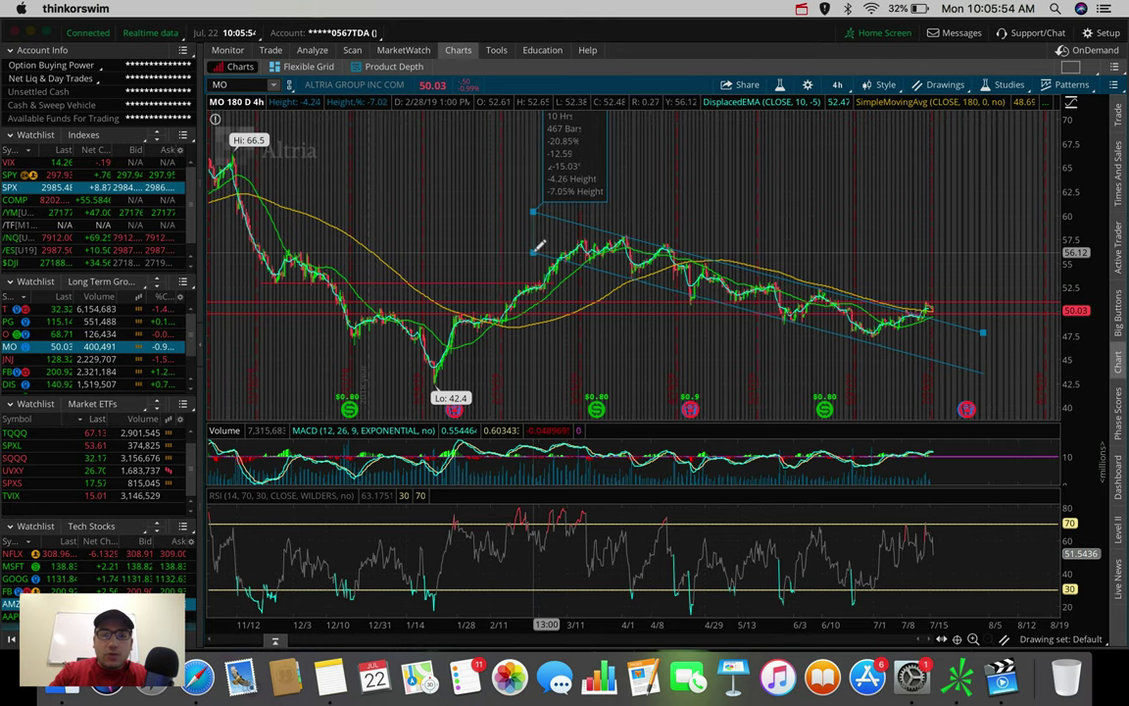
click(534, 248)
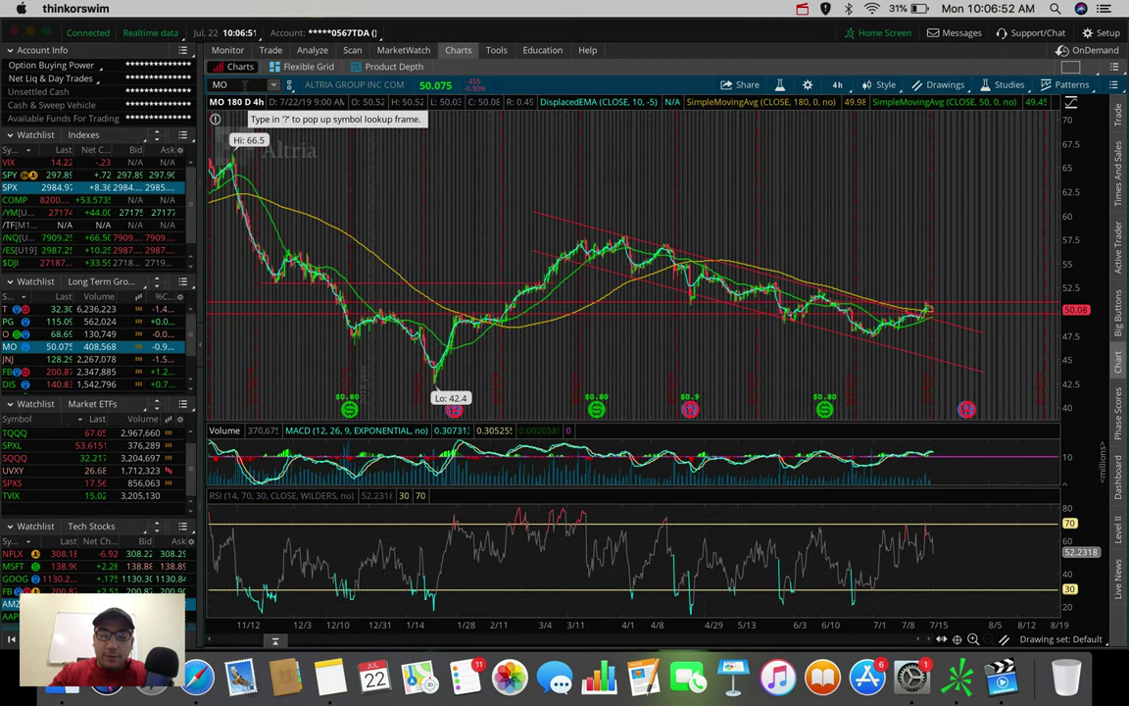
Load Philip Morris (PM) and measure a recent price move on its chart.
click(243, 85)
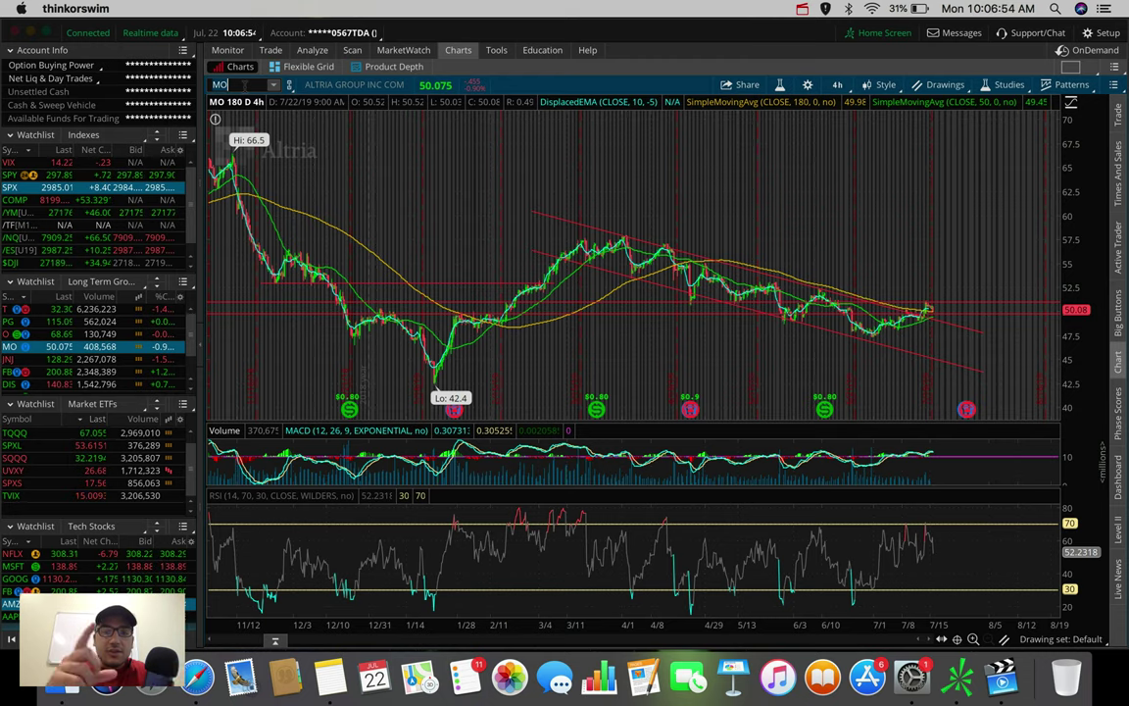
text(PM)
key(Return)
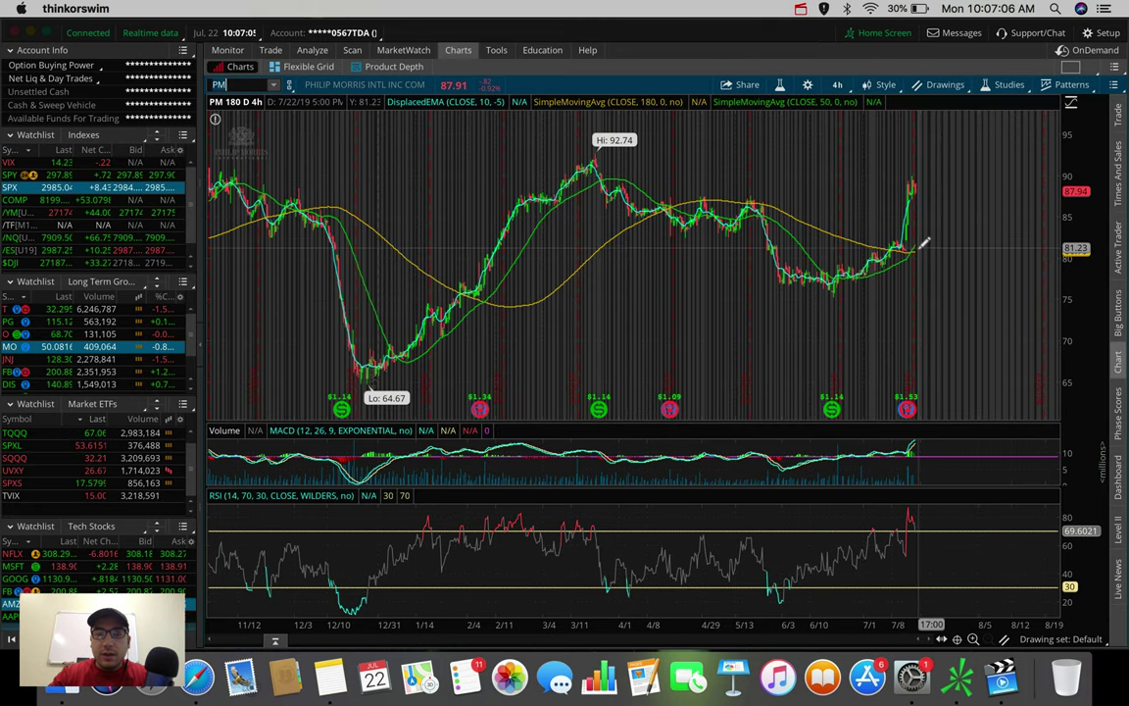
mouse_move(922, 245)
mouse_down()
mouse_move(922, 185)
mouse_move(921, 245)
mouse_up()
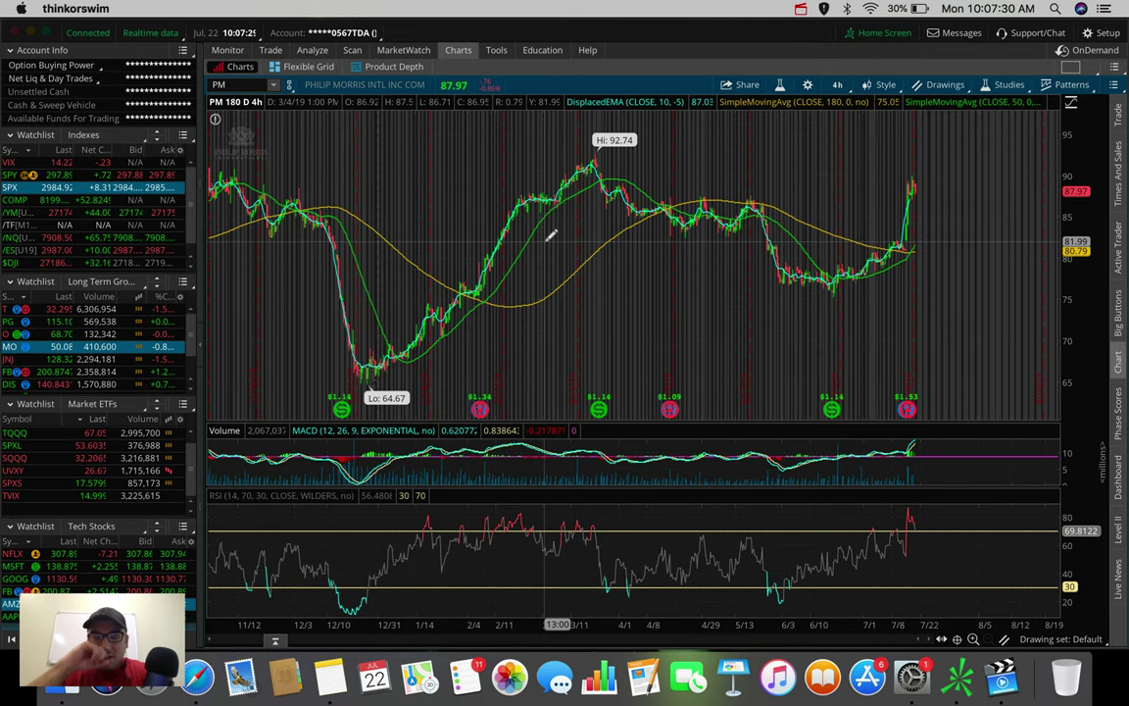
Load the Altria (MO) chart again with the MO symbol.
text(MO)
key(Return)
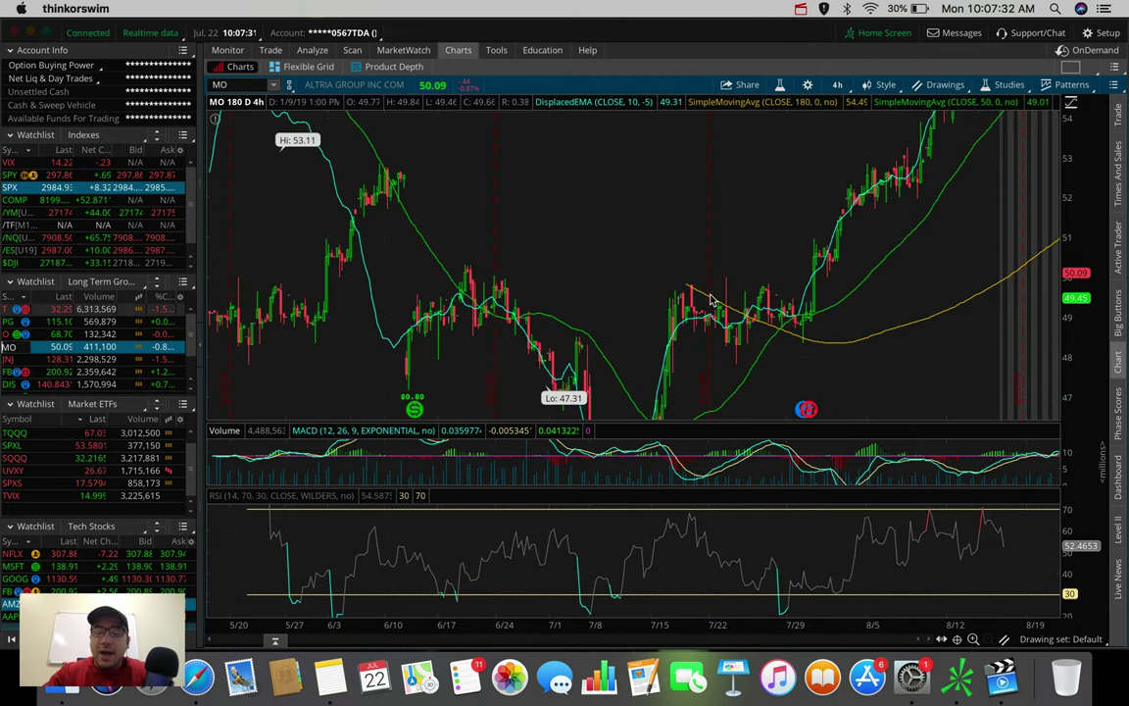
scroll(713, 299, down, 3)
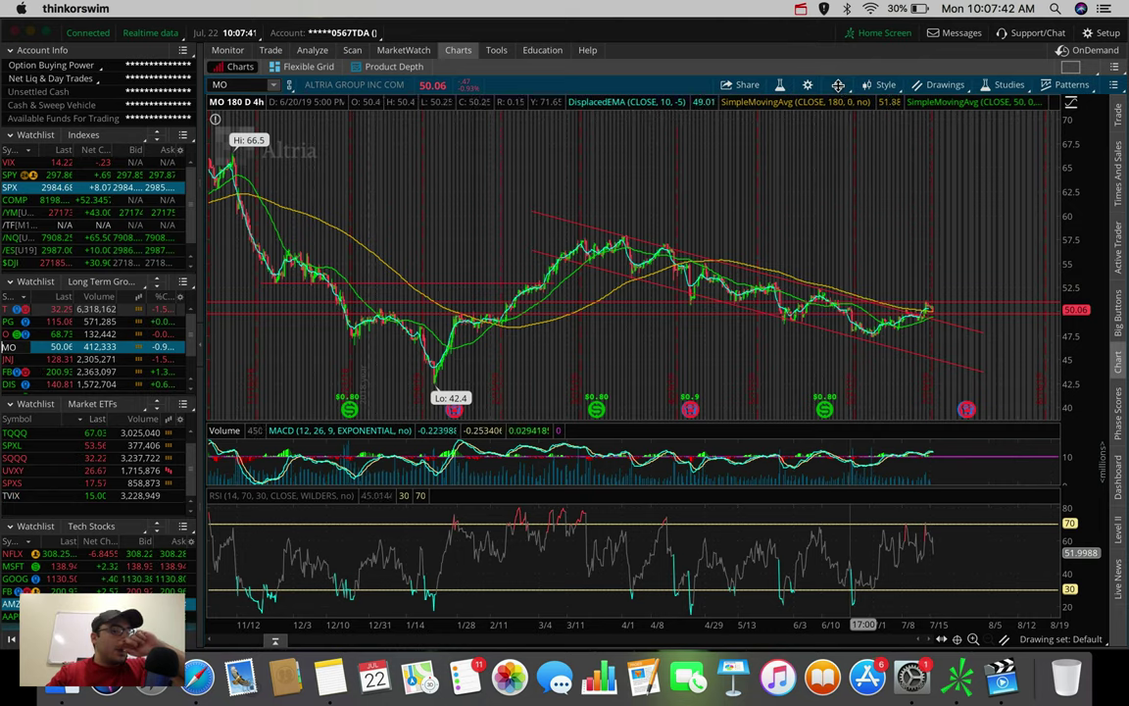
Measure MO's intraday rally on 5-day 5-minute, then return to 180-day 4-hour.
click(837, 84)
click(796, 169)
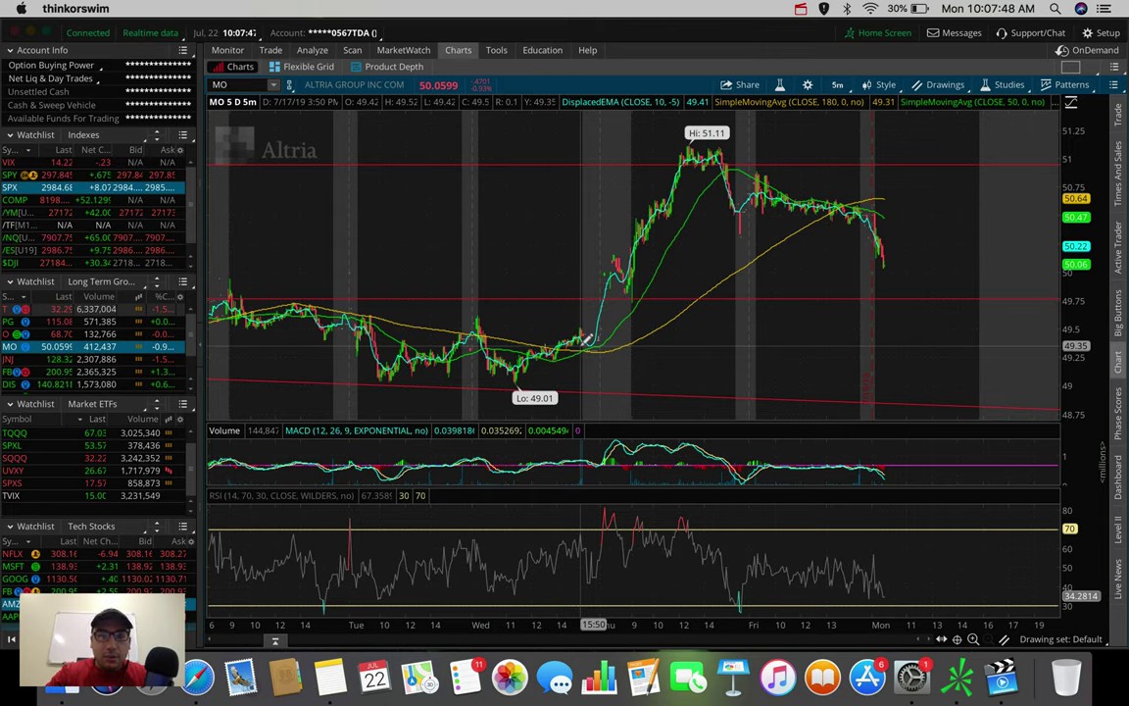
mouse_move(584, 339)
mouse_down()
mouse_move(566, 149)
mouse_move(595, 315)
mouse_move(586, 337)
mouse_up()
click(841, 85)
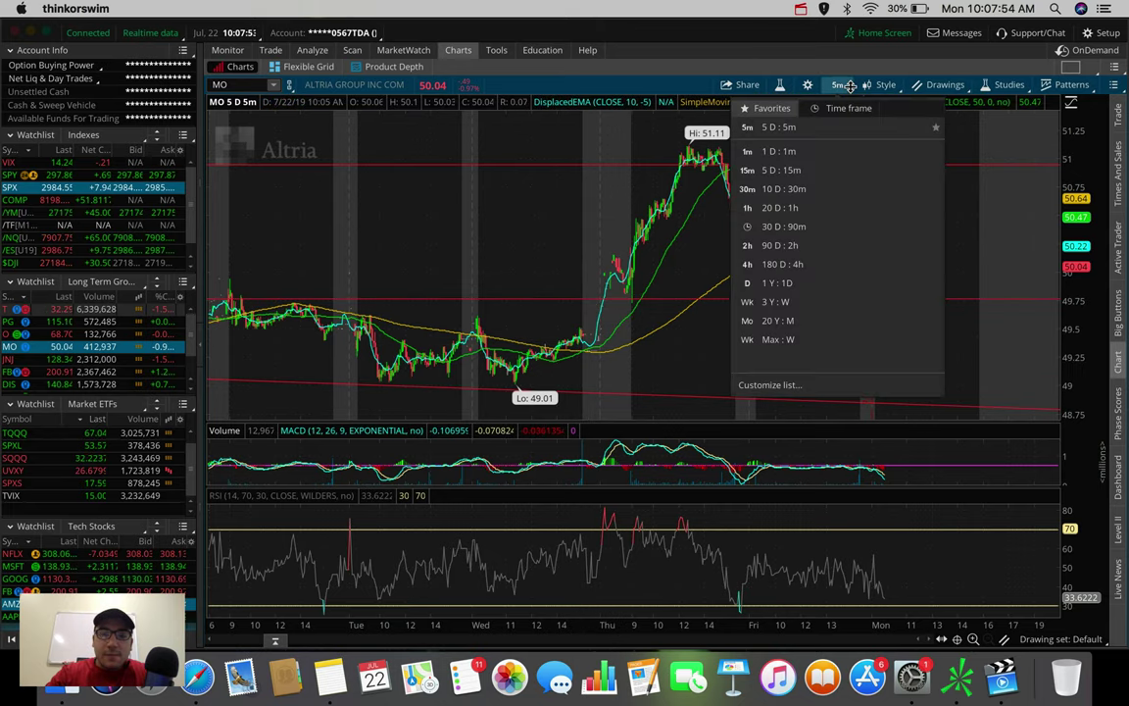
click(812, 257)
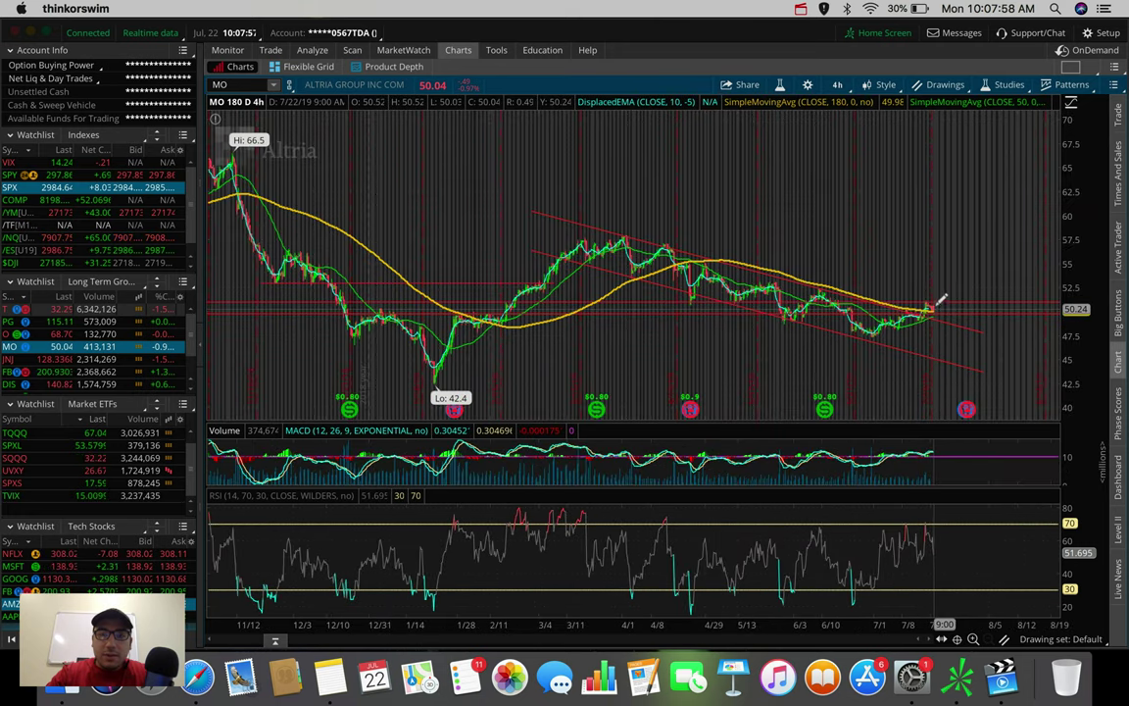
Pick the horizontal Price Level drawing tool, then switch the chart to JNJ.
click(928, 84)
mouse_move(1023, 197)
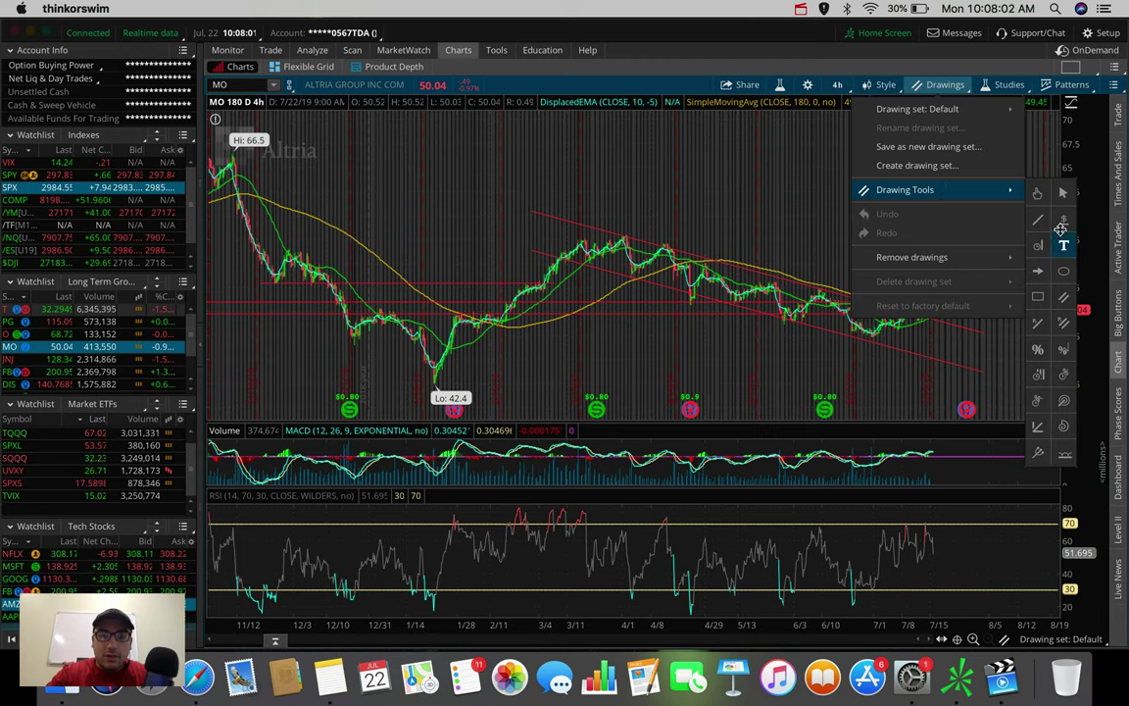
click(1061, 228)
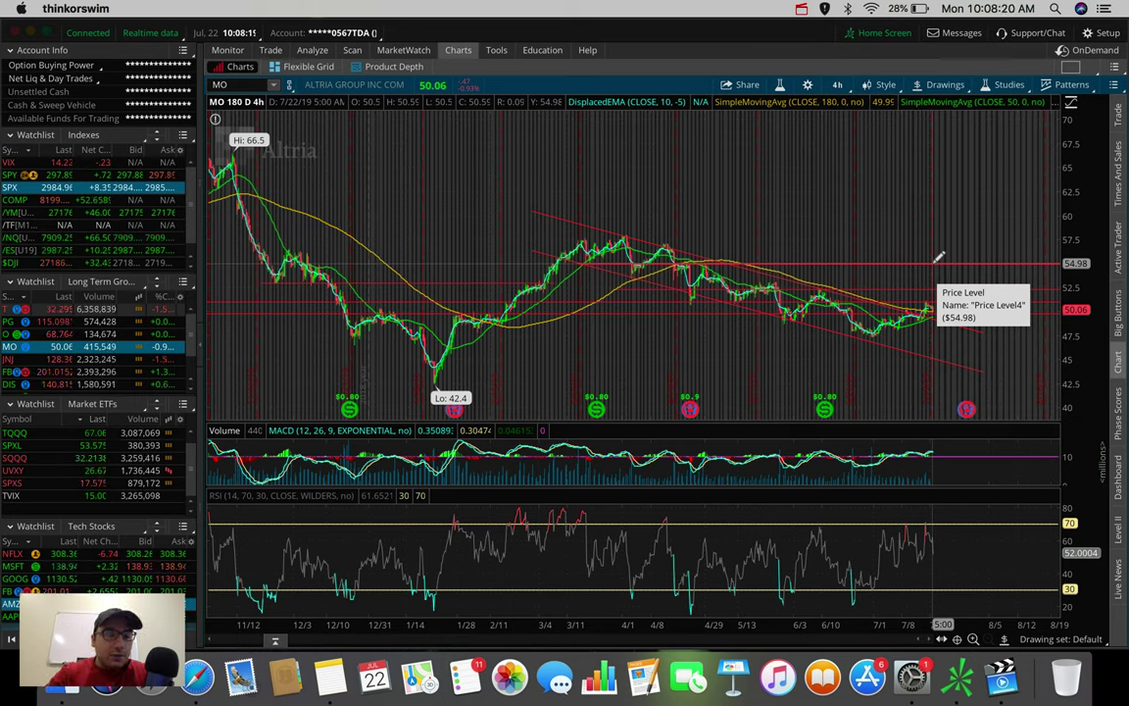
click(184, 359)
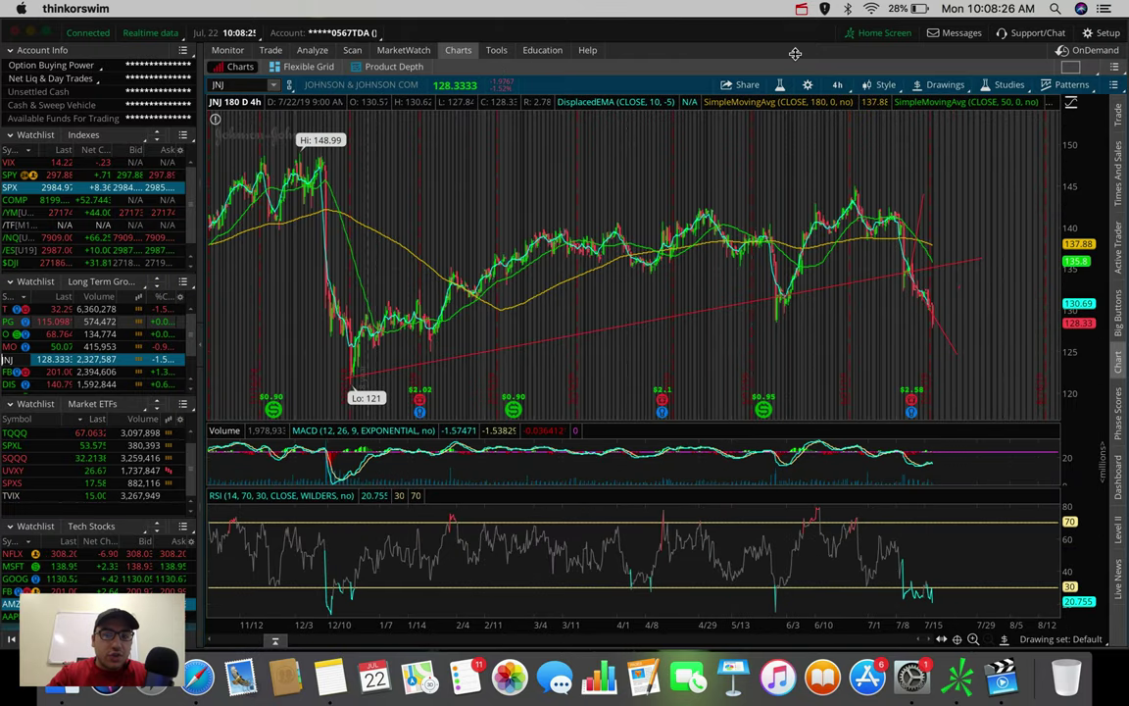
Set JNJ to the 20-day 1-hour view, then switch the chart to NFLX.
click(841, 84)
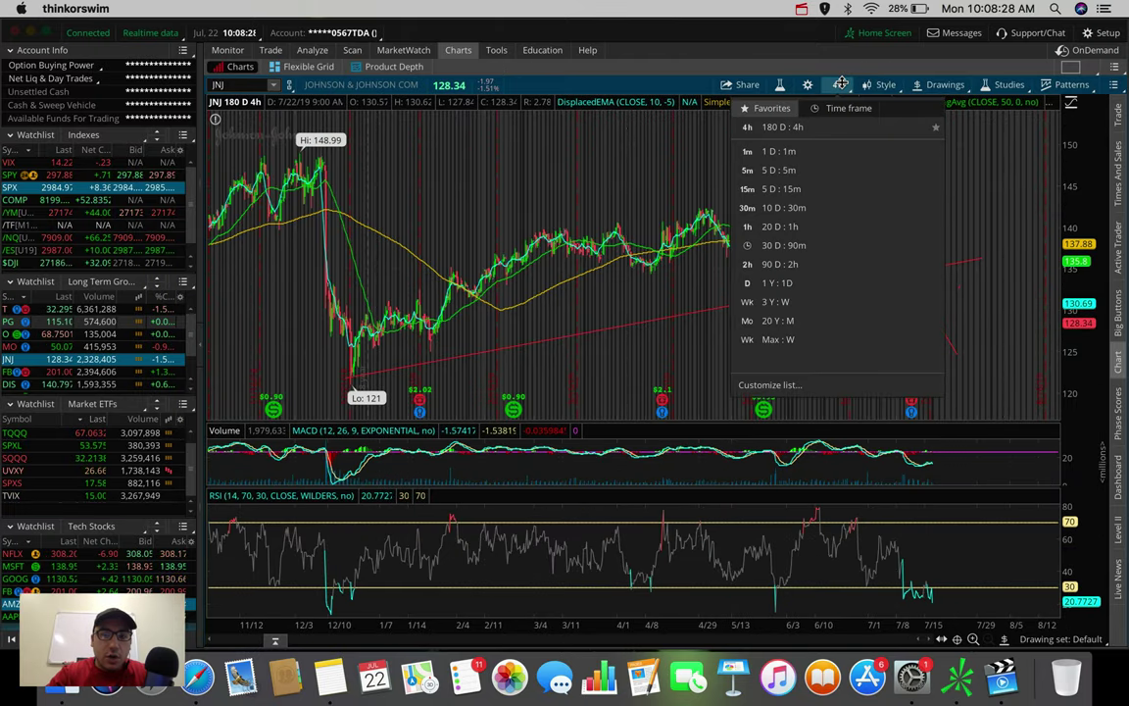
click(799, 226)
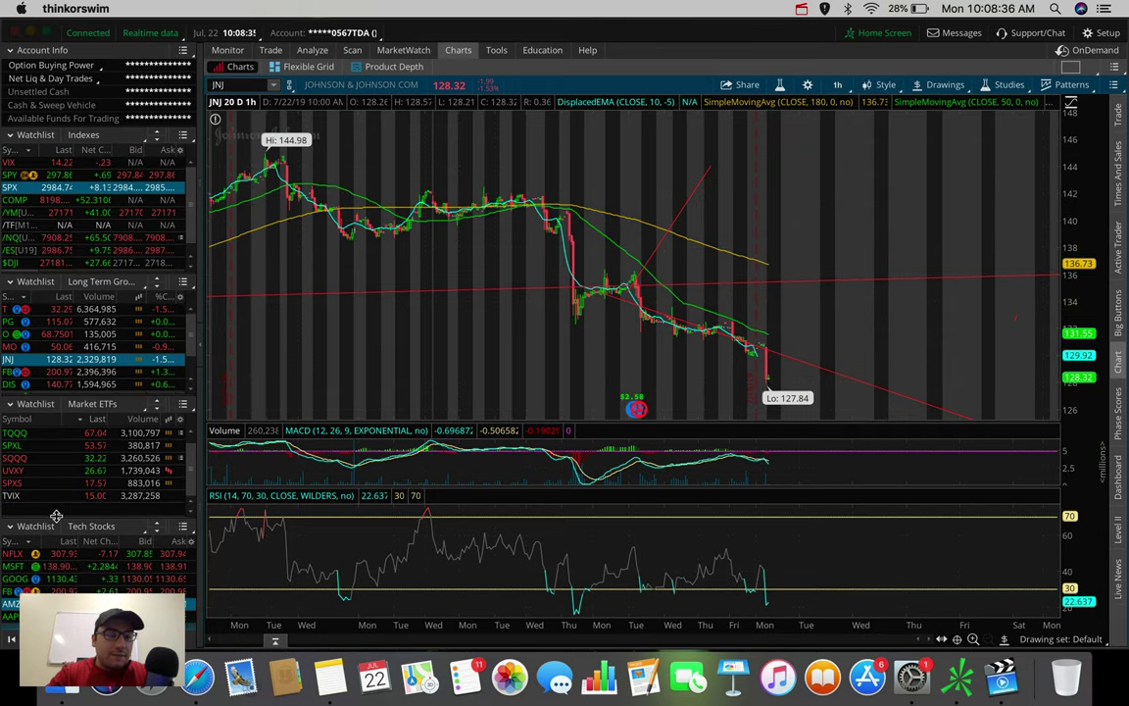
click(12, 551)
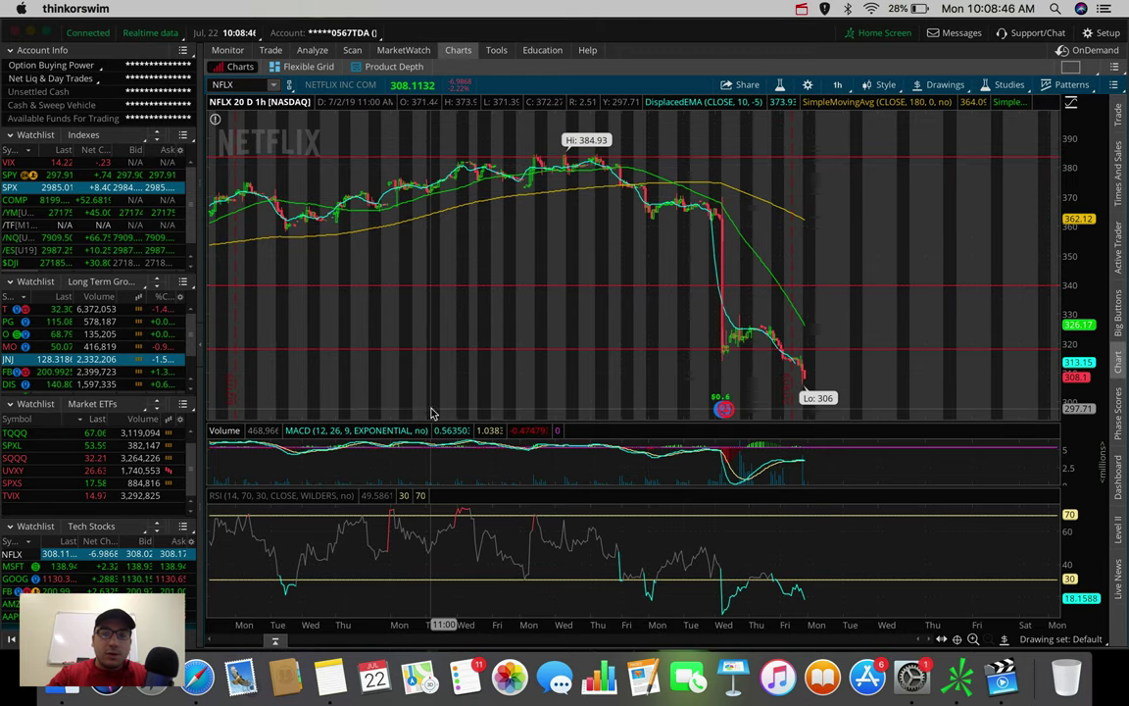
Load AMZN on 180-day 4-hour candles, then change it to 20-day 1-hour.
click(12, 604)
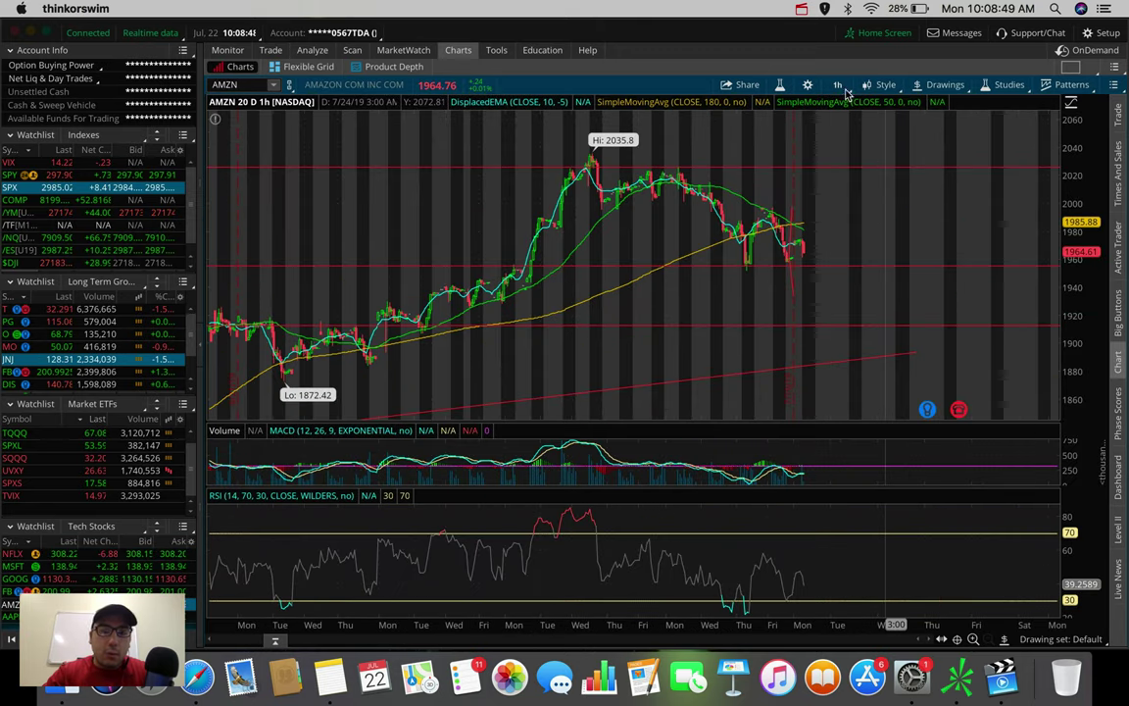
click(838, 85)
click(792, 266)
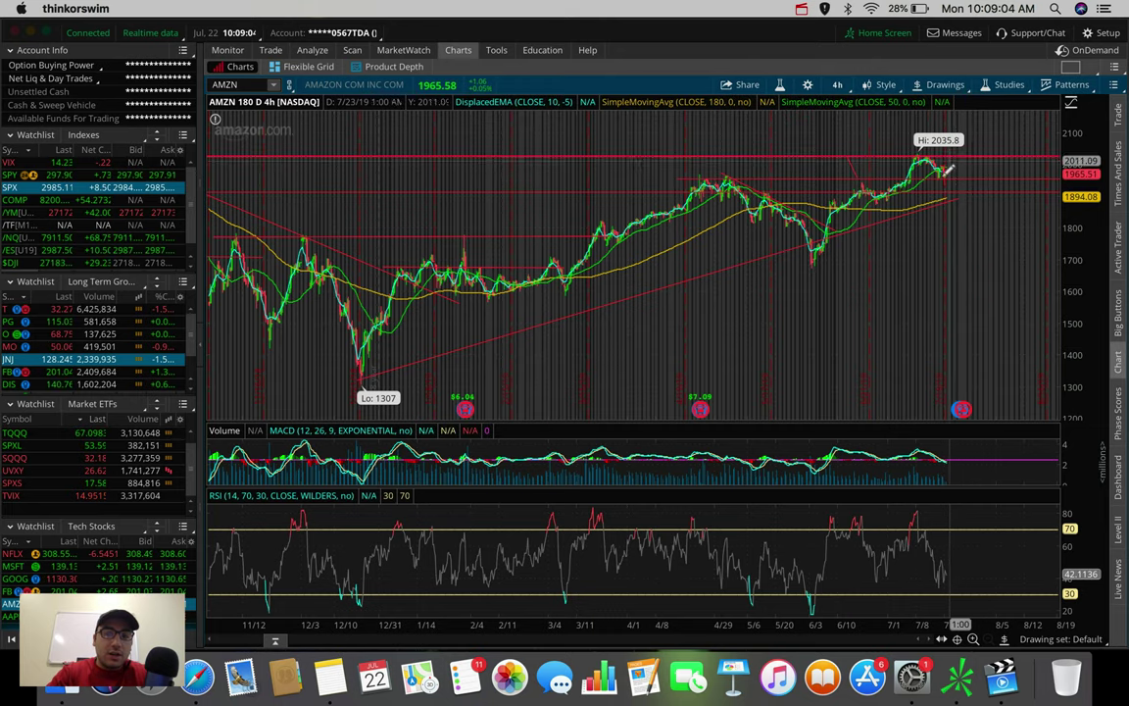
click(837, 84)
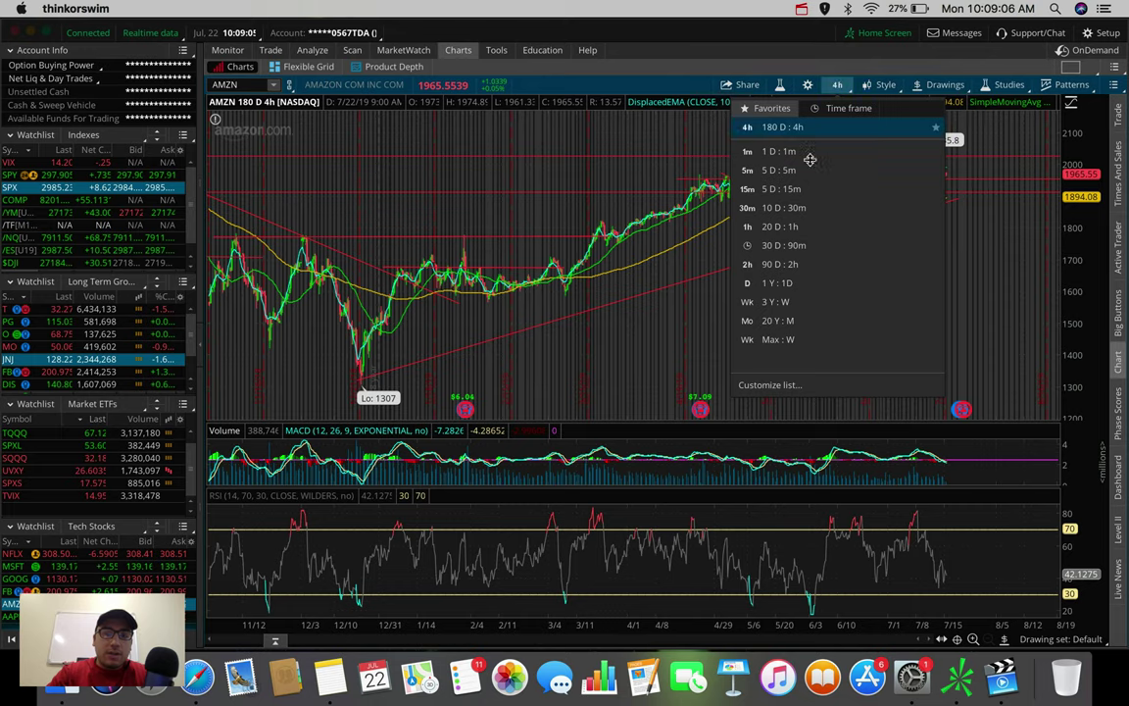
click(787, 225)
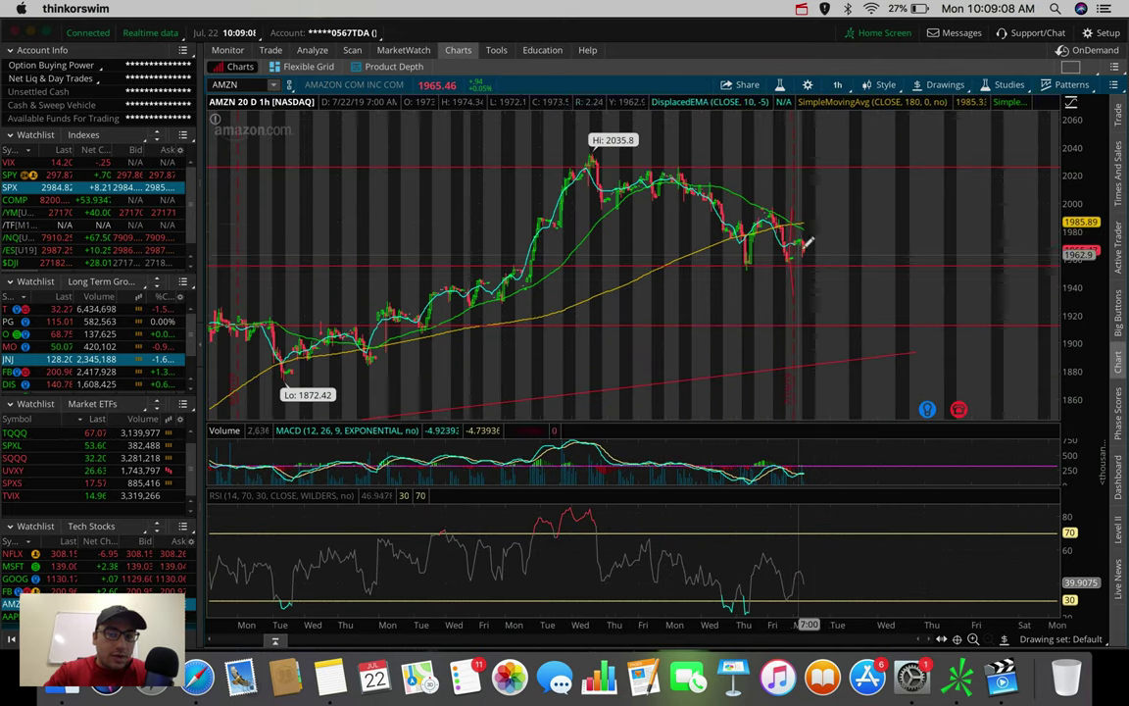